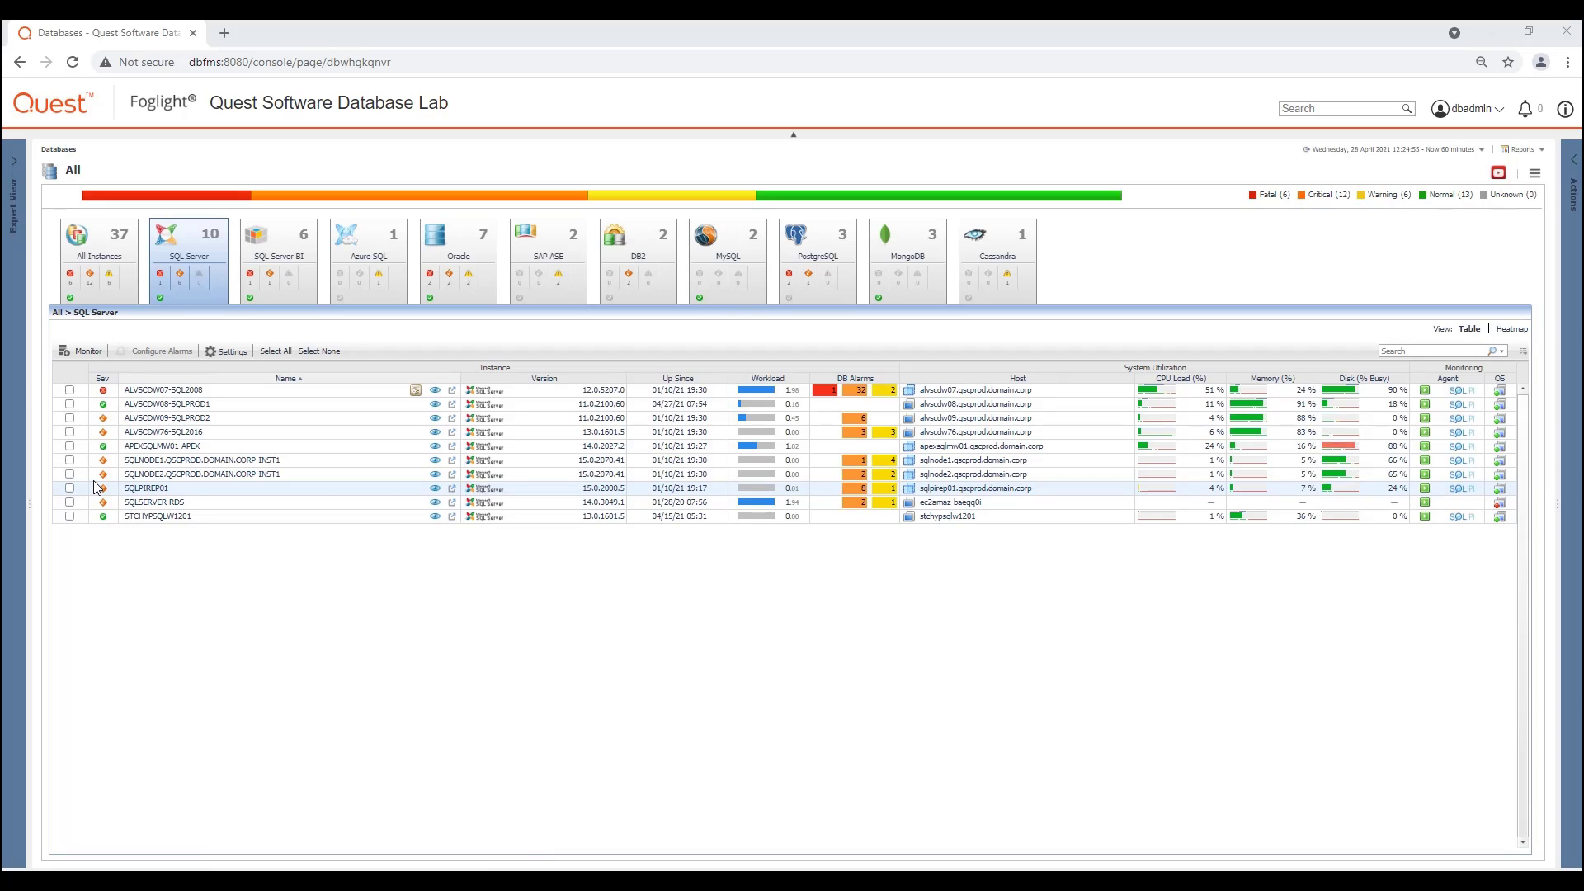
Step: Open the user-defined collections administration for the SQL Server instance ALVSCDW07-SQL2008
{"action": "left_click", "coordinate": [69, 392]}
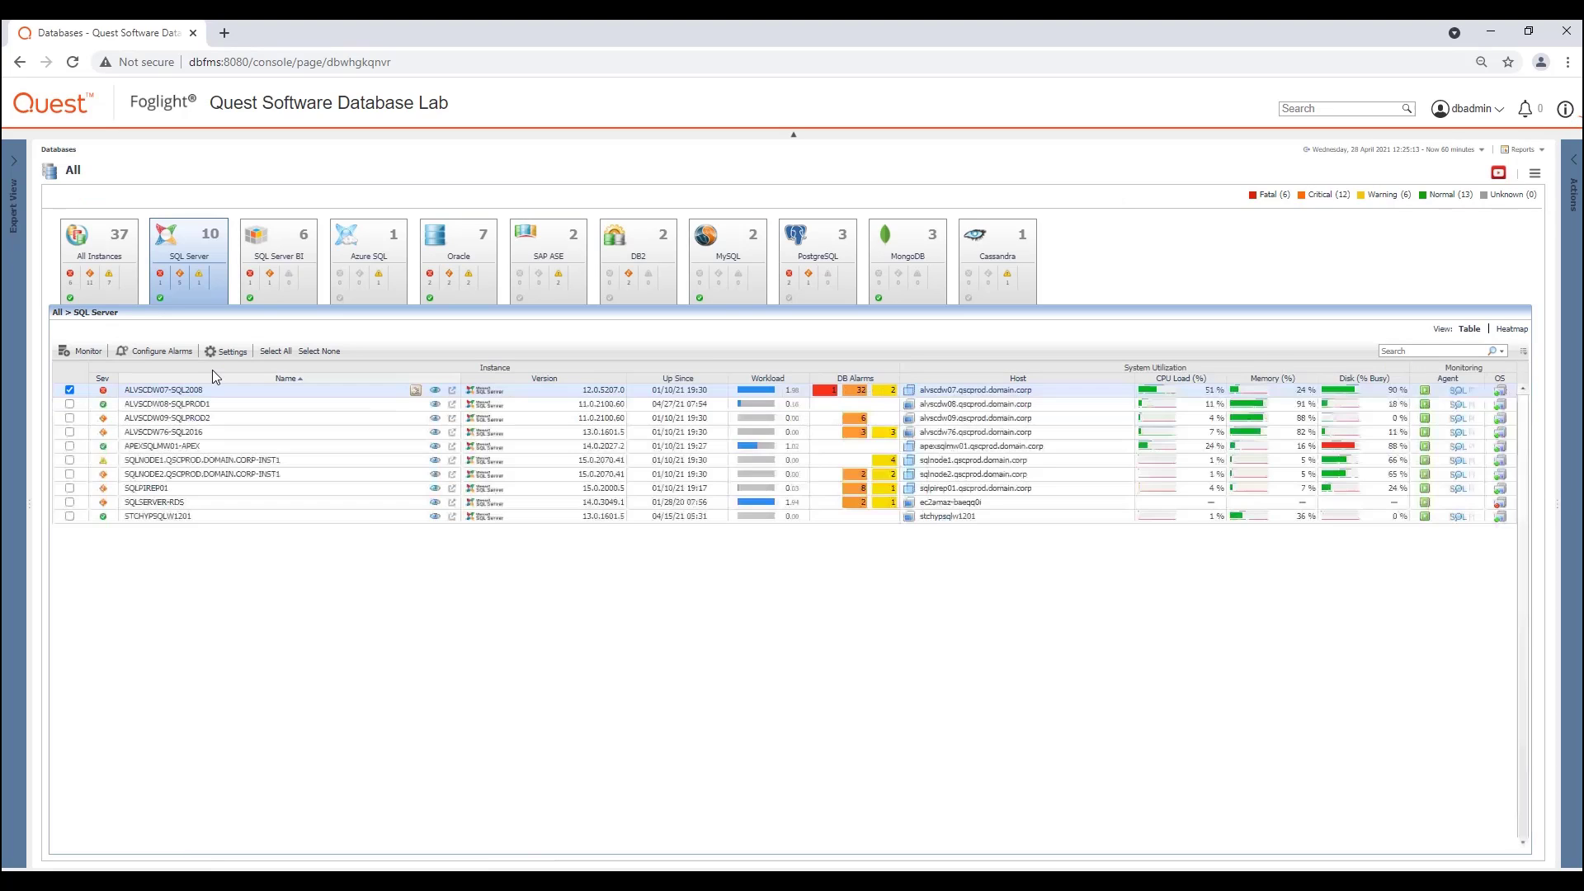
{"action": "left_click", "coordinate": [230, 353]}
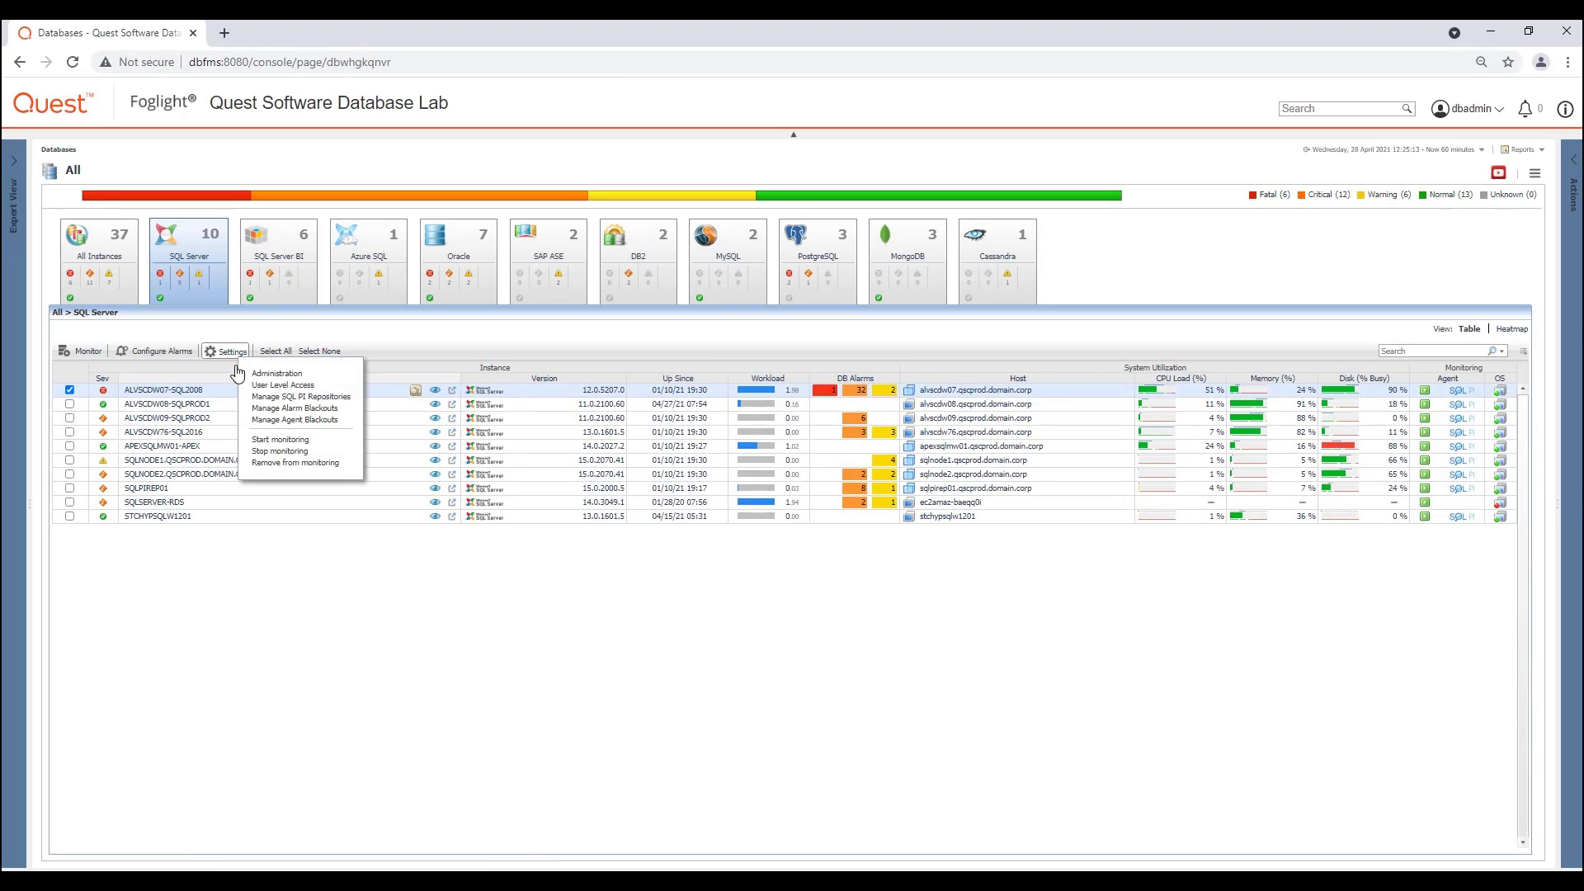
{"action": "left_click", "coordinate": [259, 376]}
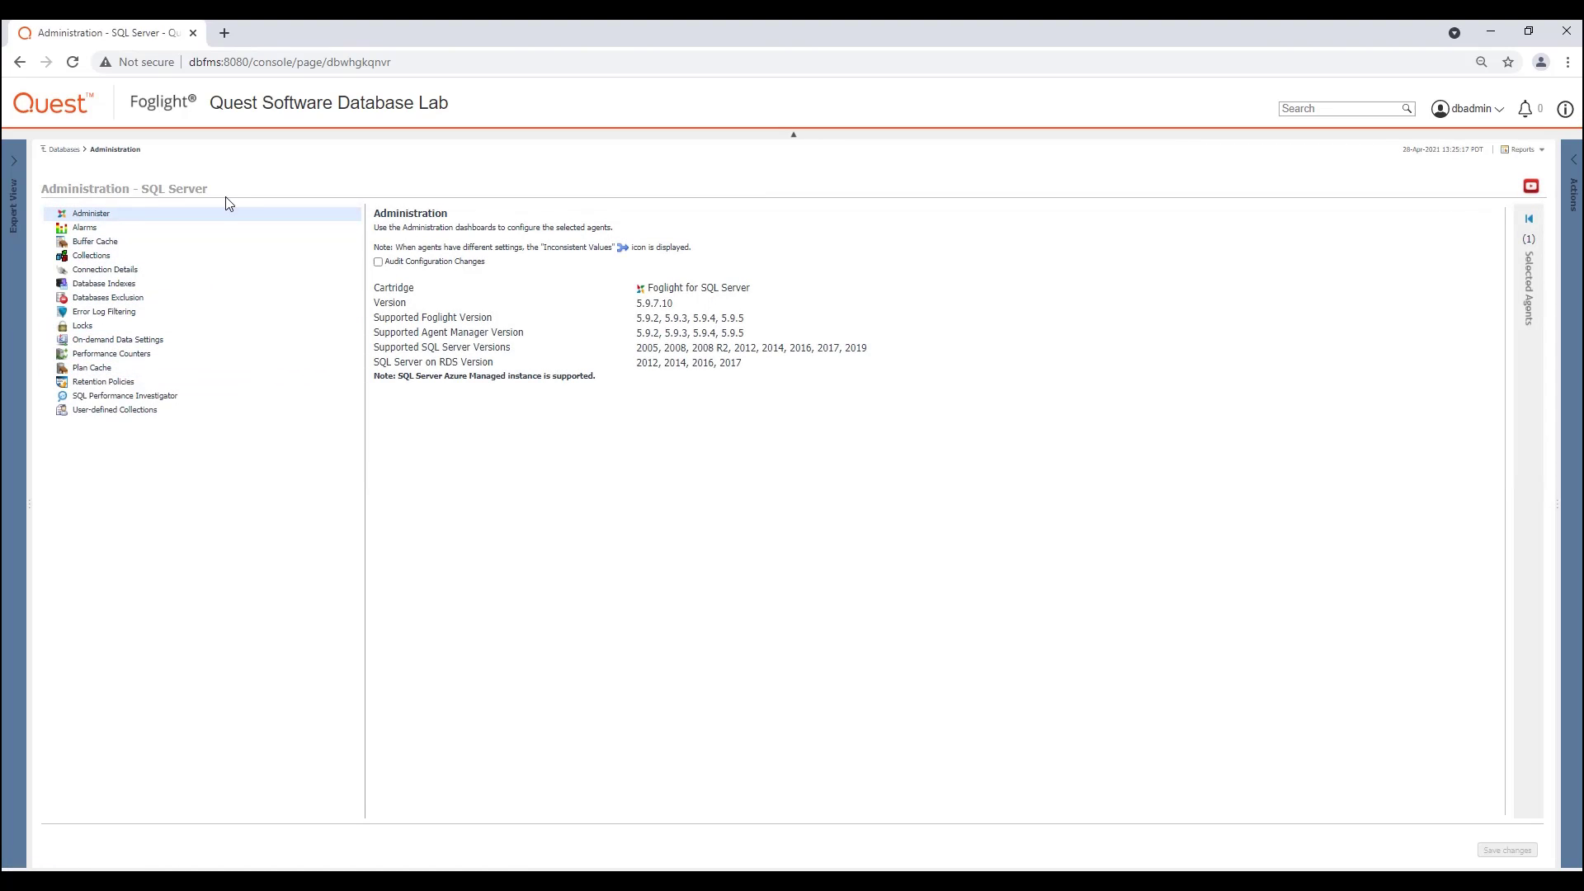
{"action": "left_click_drag", "start_coordinate": [145, 415], "coordinate": [150, 415]}
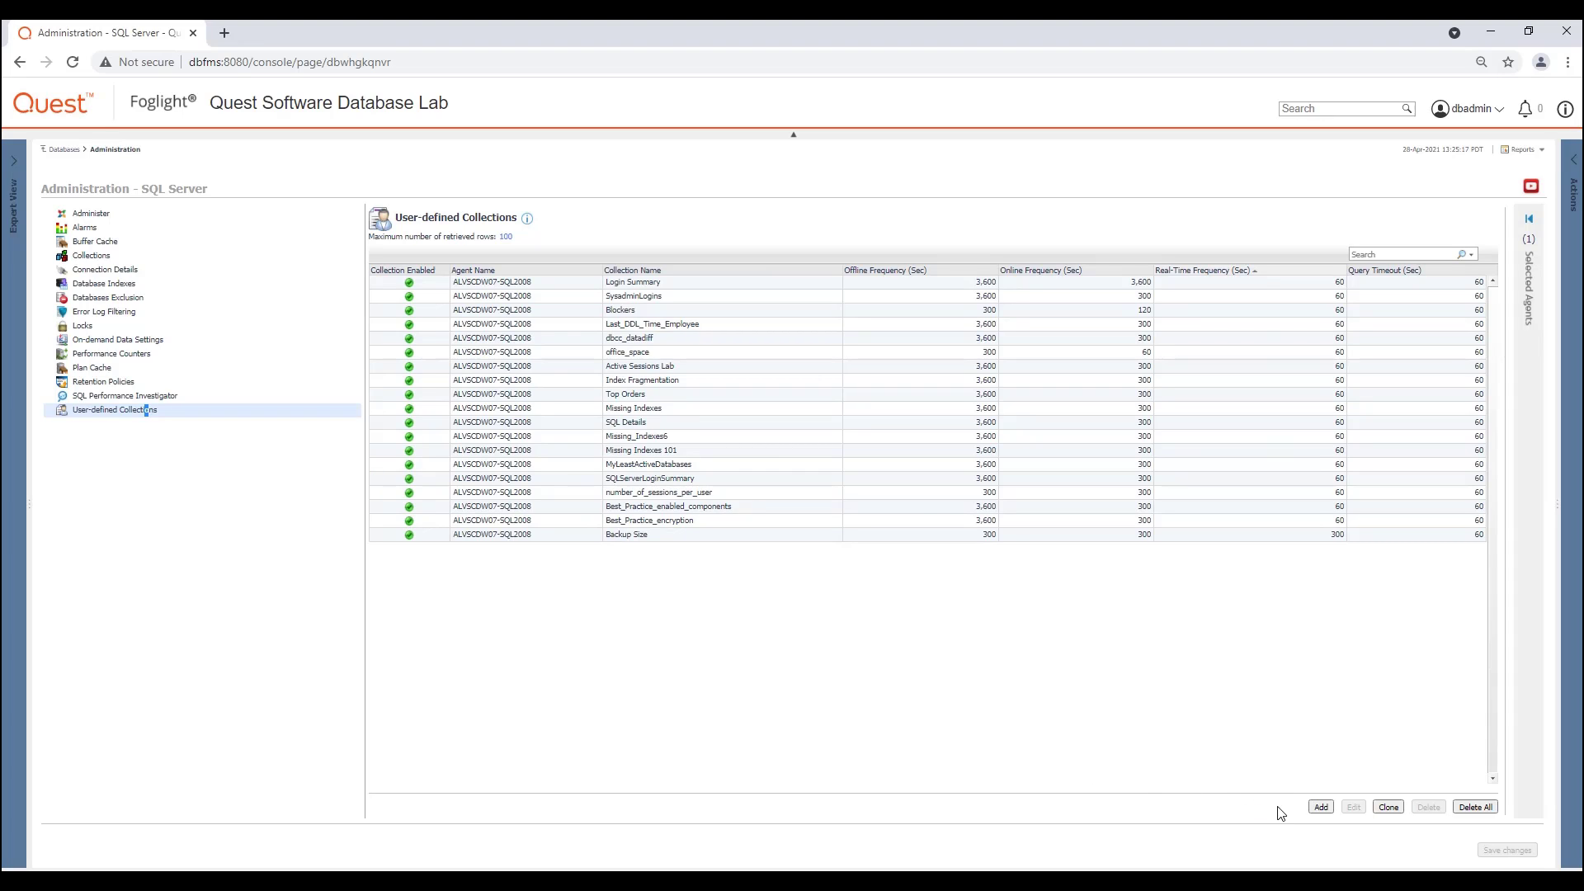
Step: Start a new user-defined collection named "Check Password Policy" with the description "Ensure Passwords are Compliant!"
{"action": "left_click", "coordinate": [1321, 806]}
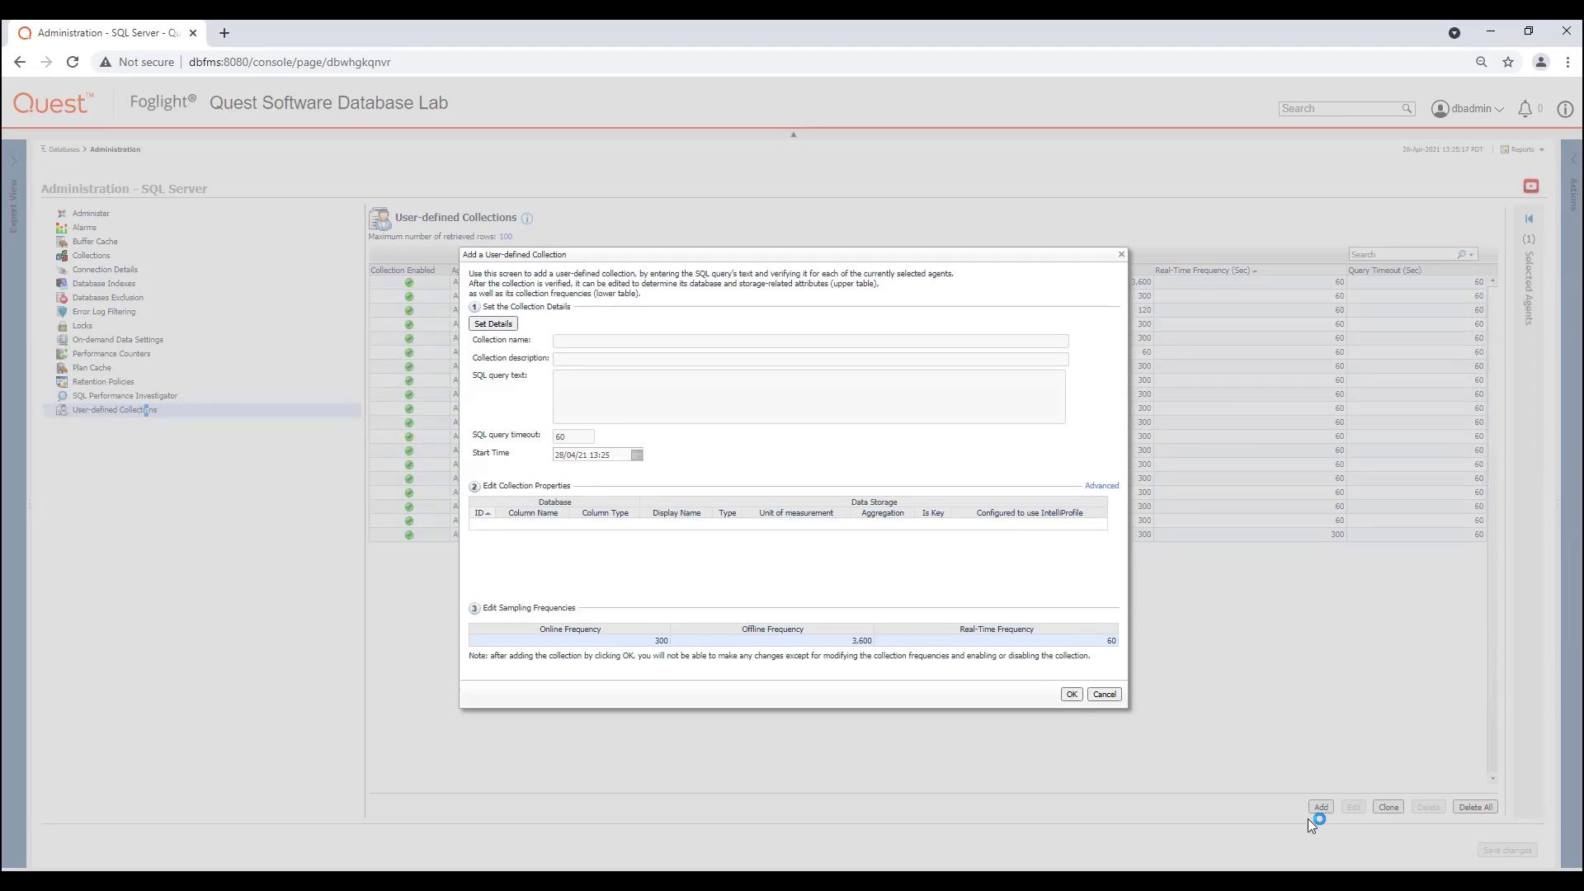
{"action": "left_click", "coordinate": [490, 325]}
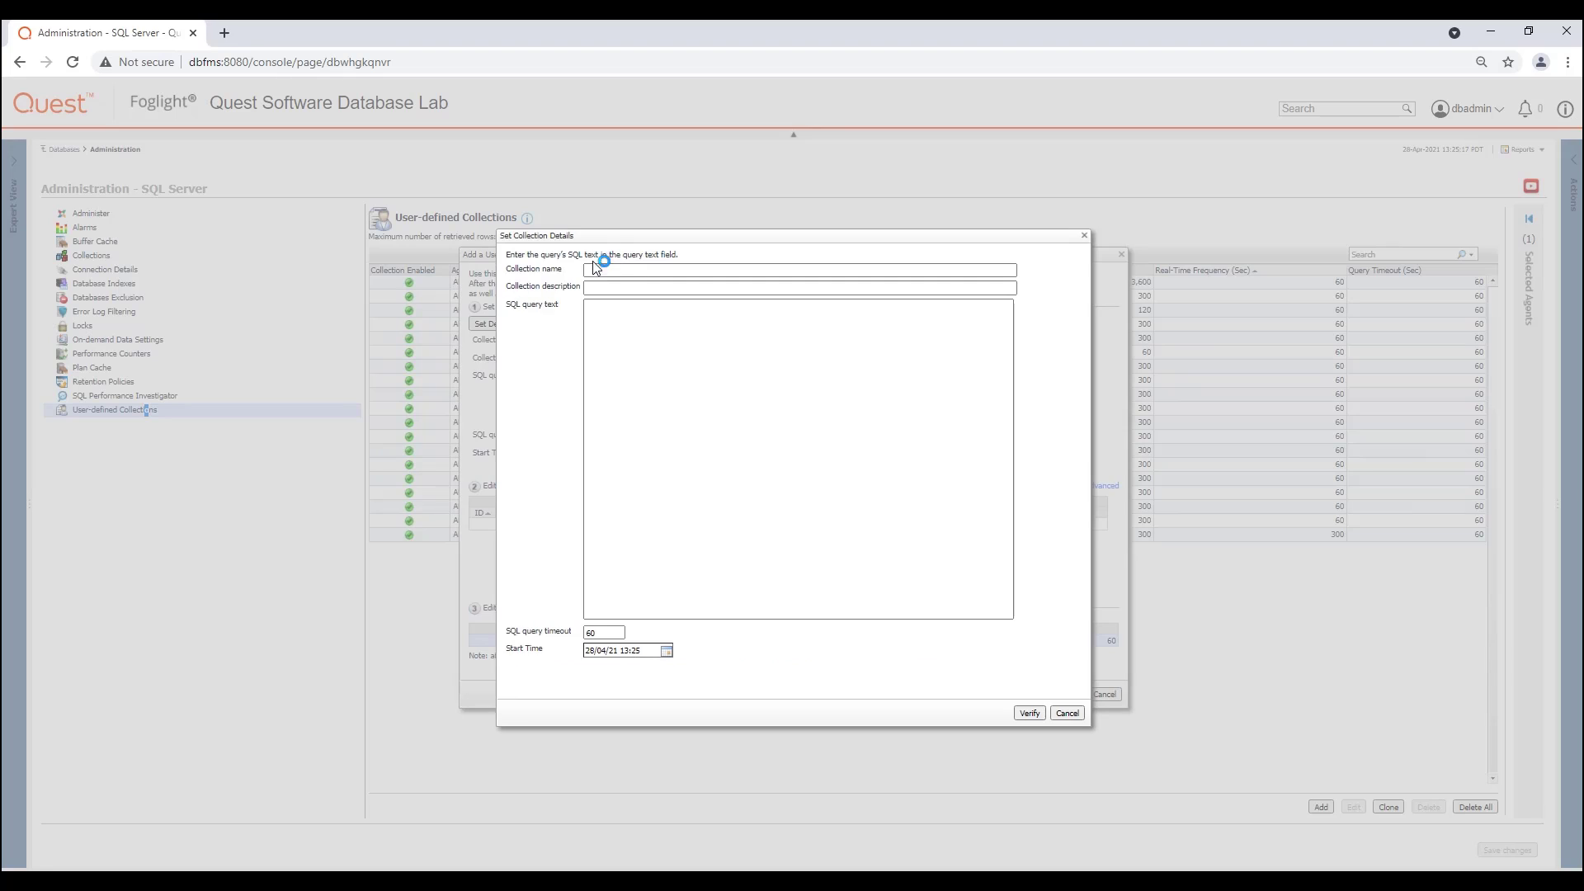
{"action": "left_click", "coordinate": [591, 269]}
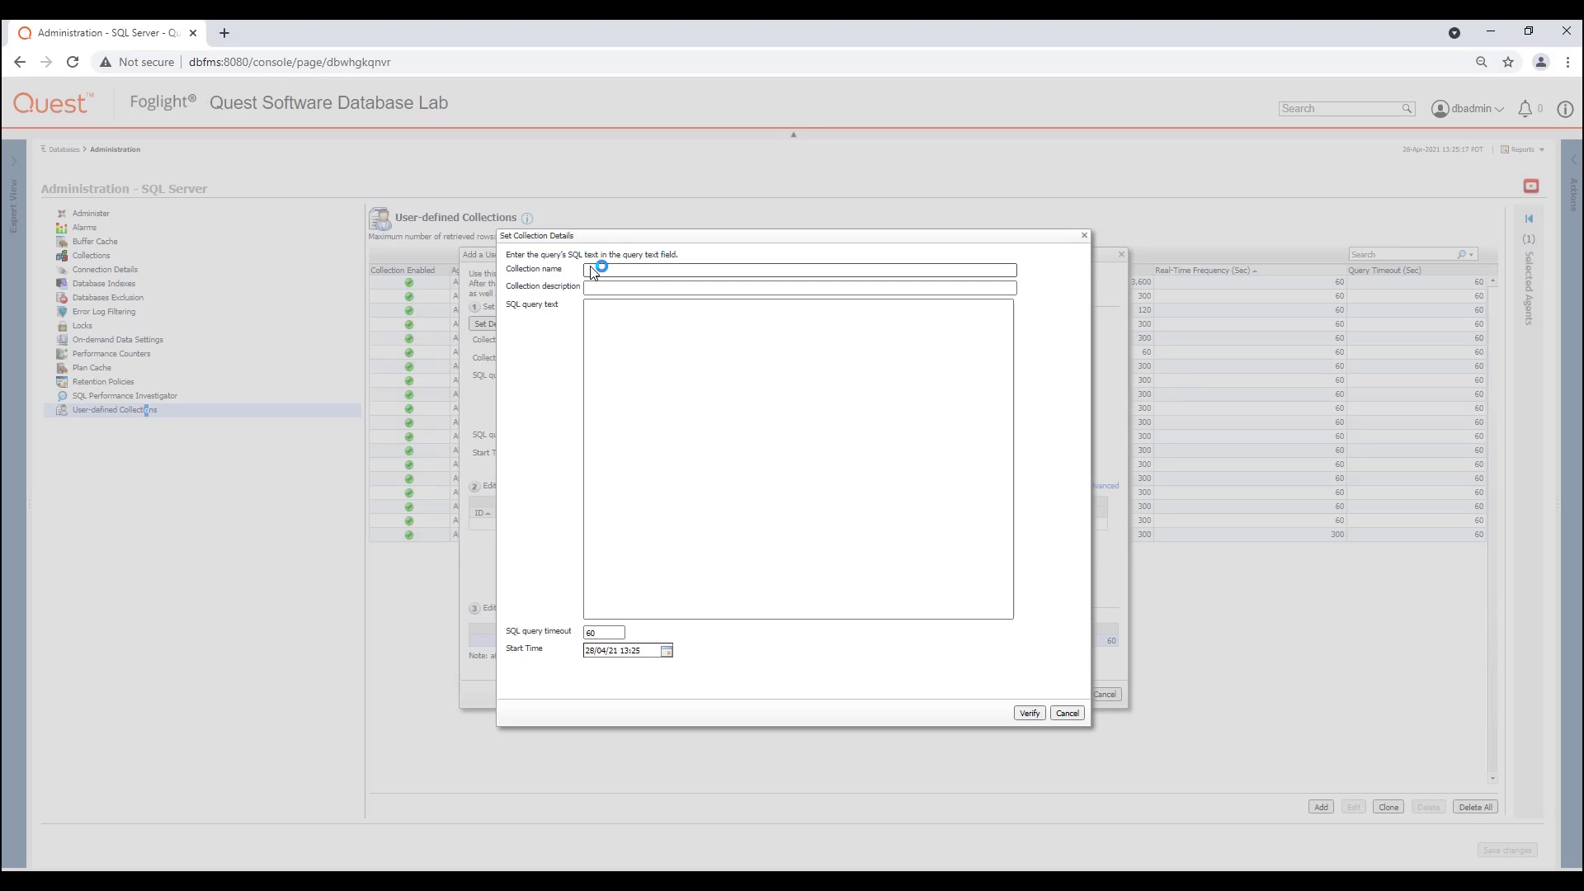
{"action": "key", "text": "ctrl+v"}
{"action": "left_click", "coordinate": [601, 292]}
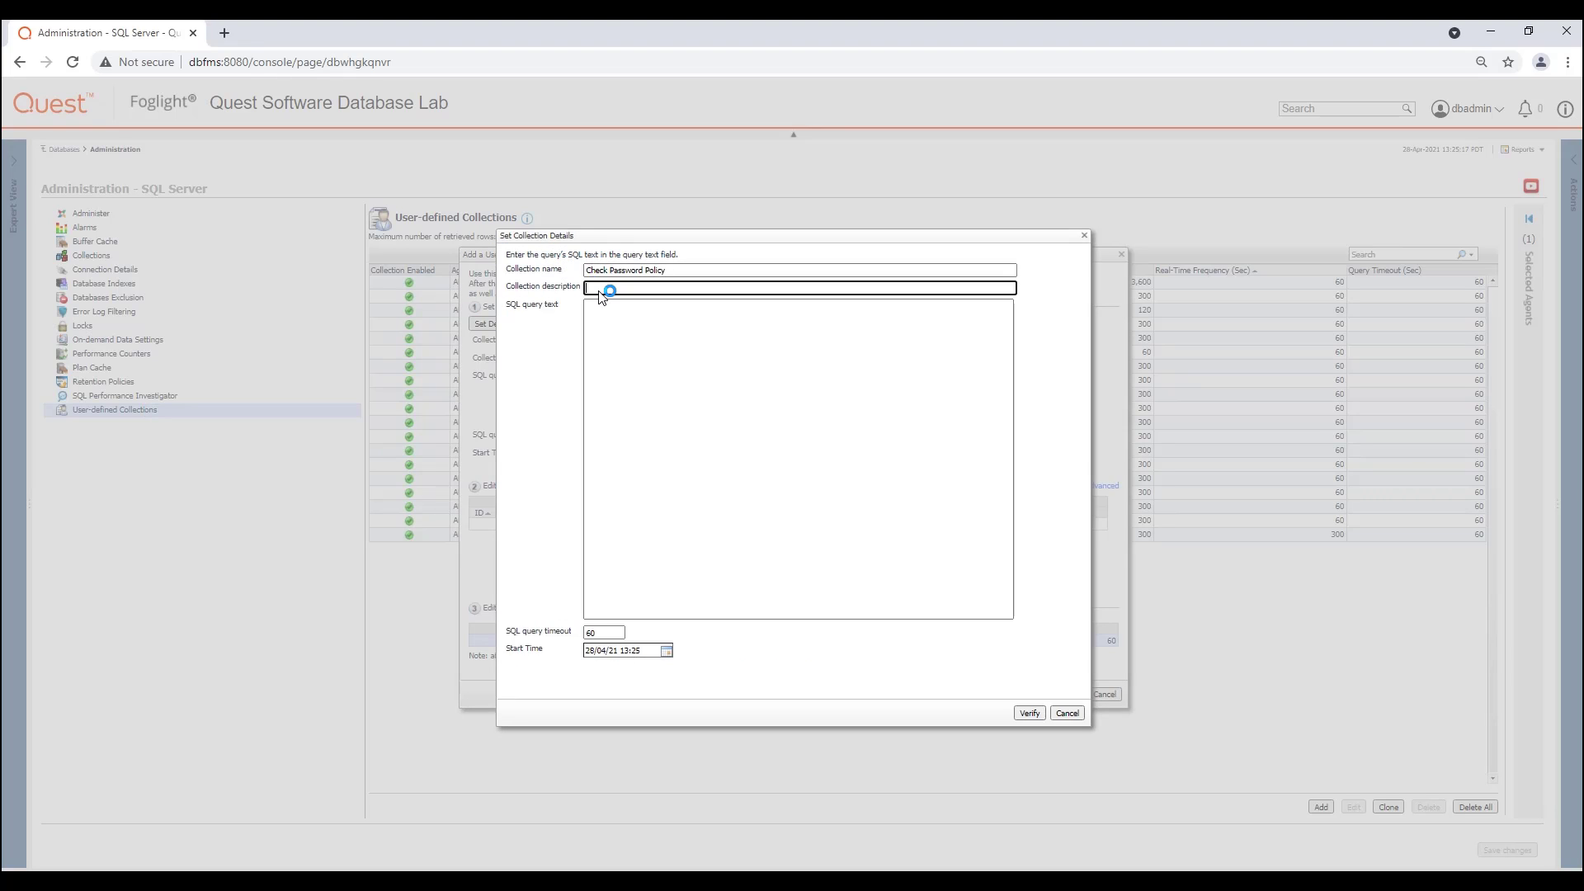
{"action": "key", "text": "ctrl+v"}
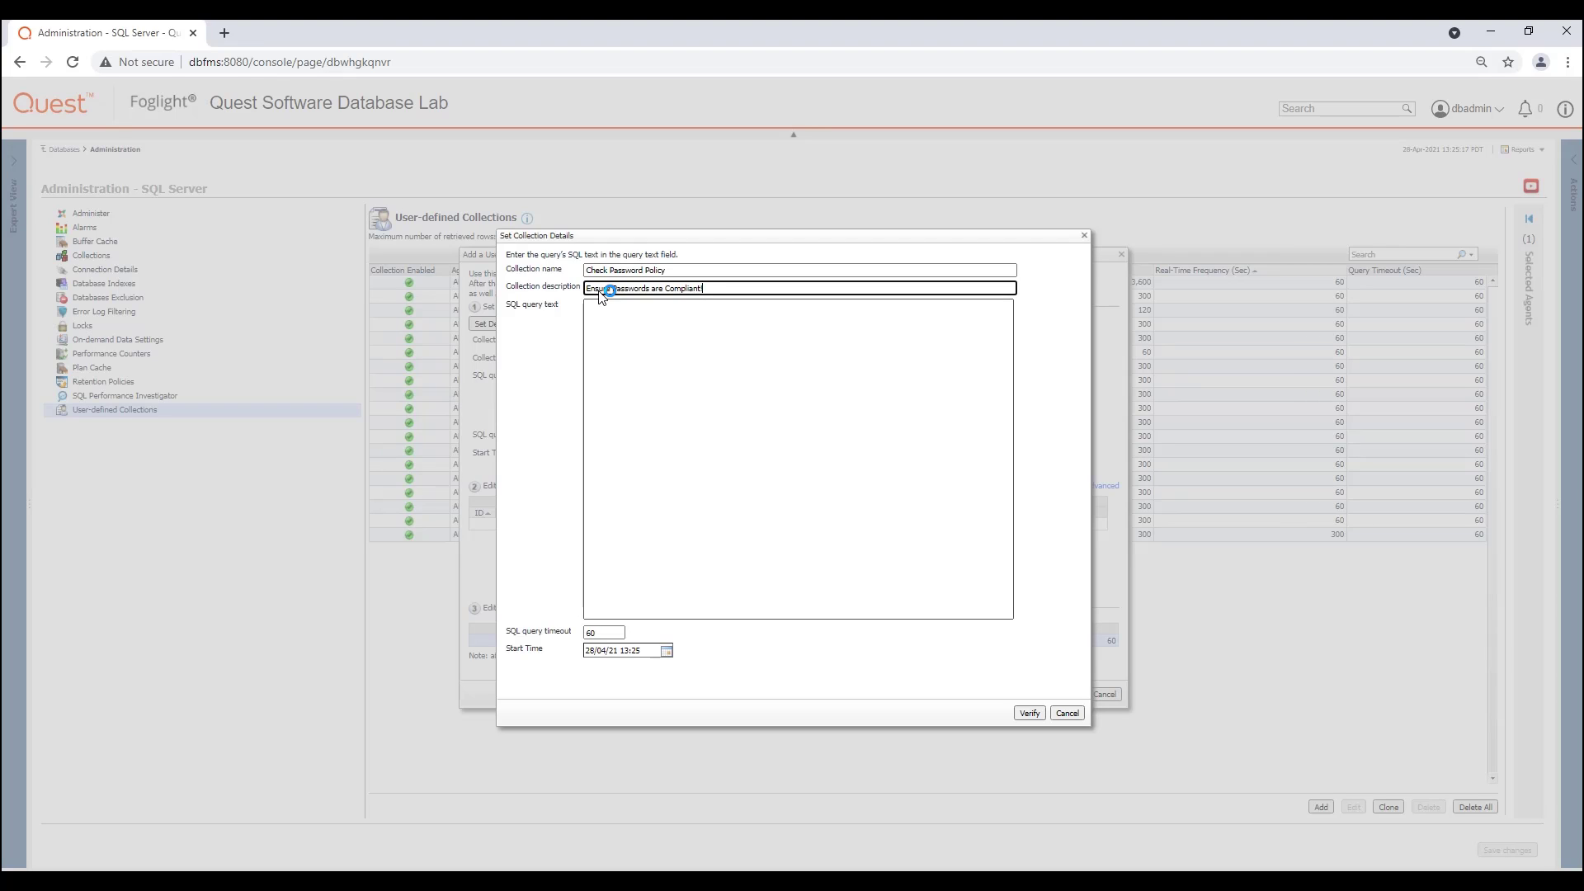
Step: Enter and verify a query returning server, login, creation date, policy, disabled, expiration and password-match flags from sys.sql_logins where is_policy_checked = 0, ordered by name
{"action": "left_click", "coordinate": [601, 324]}
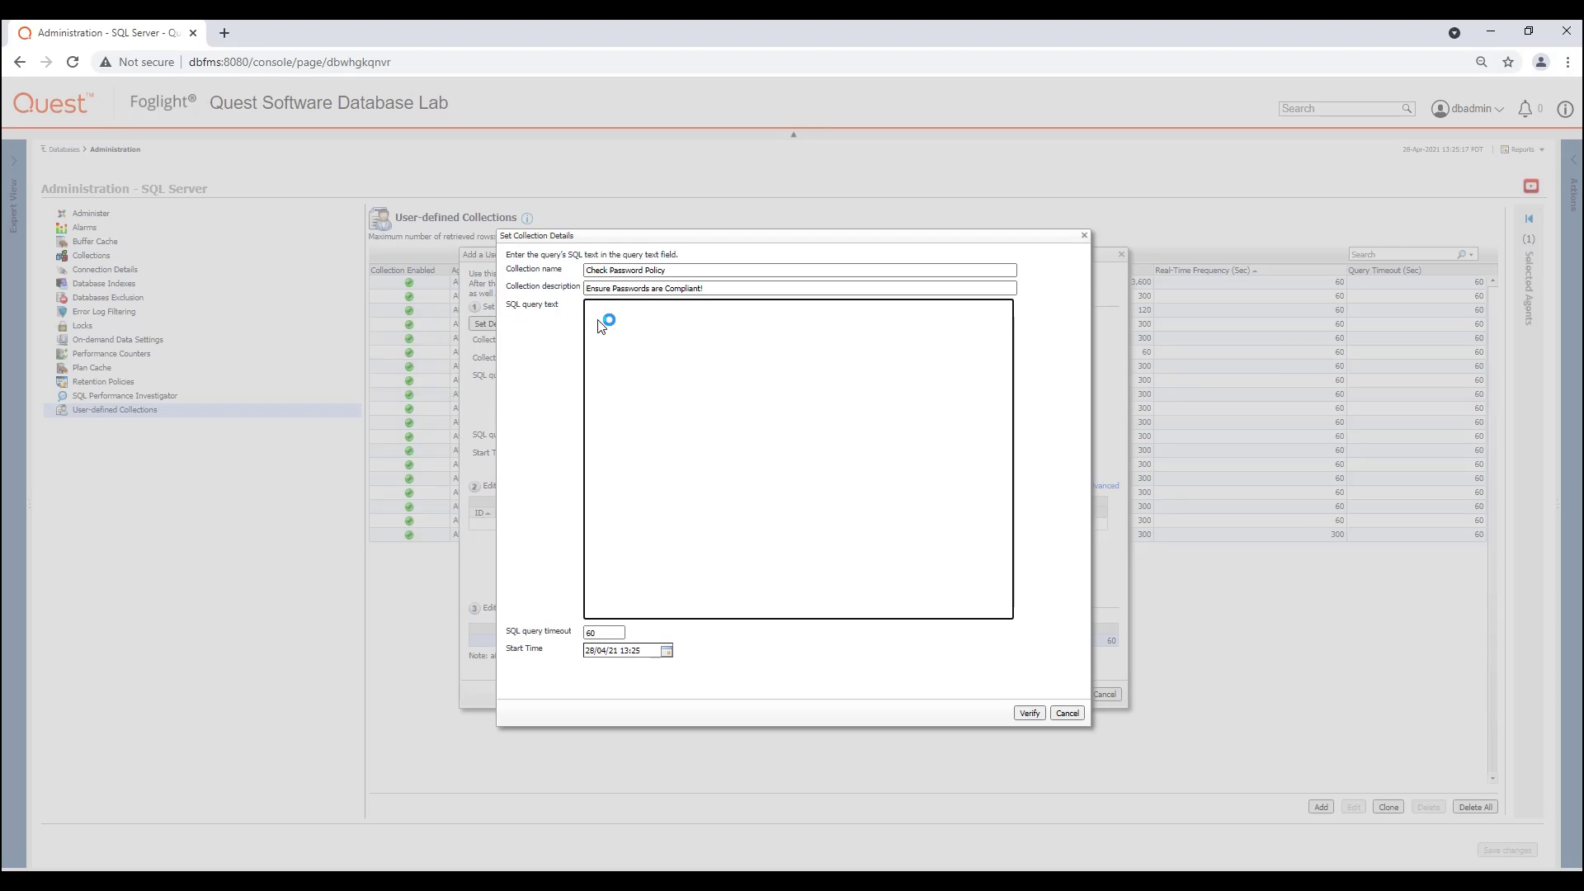
{"action": "key", "text": "ctrl+v"}
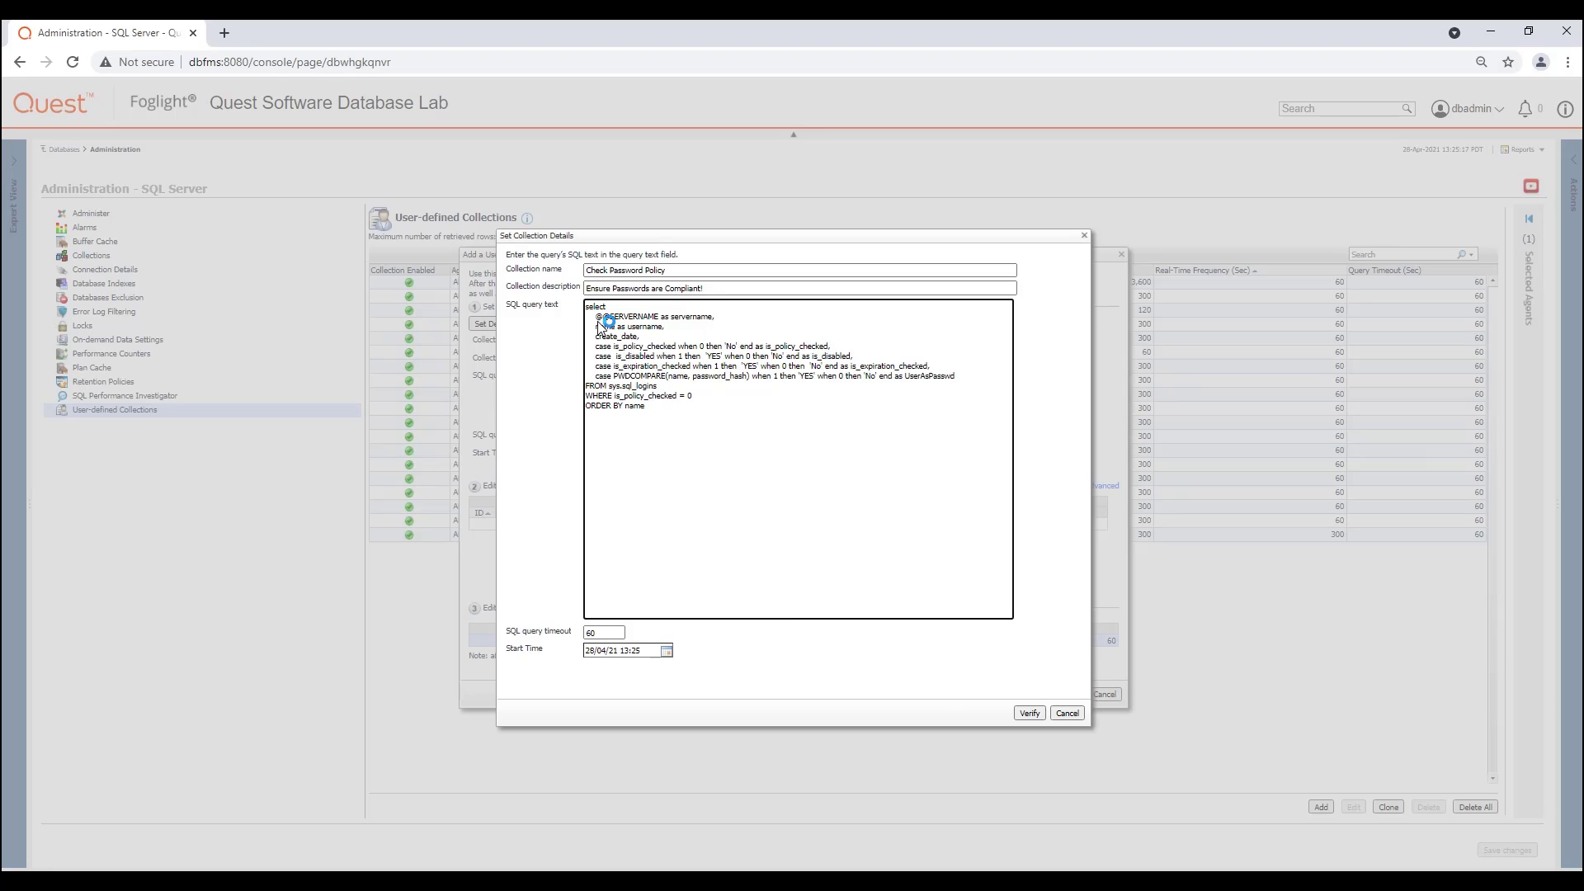
{"action": "left_click", "coordinate": [1027, 711]}
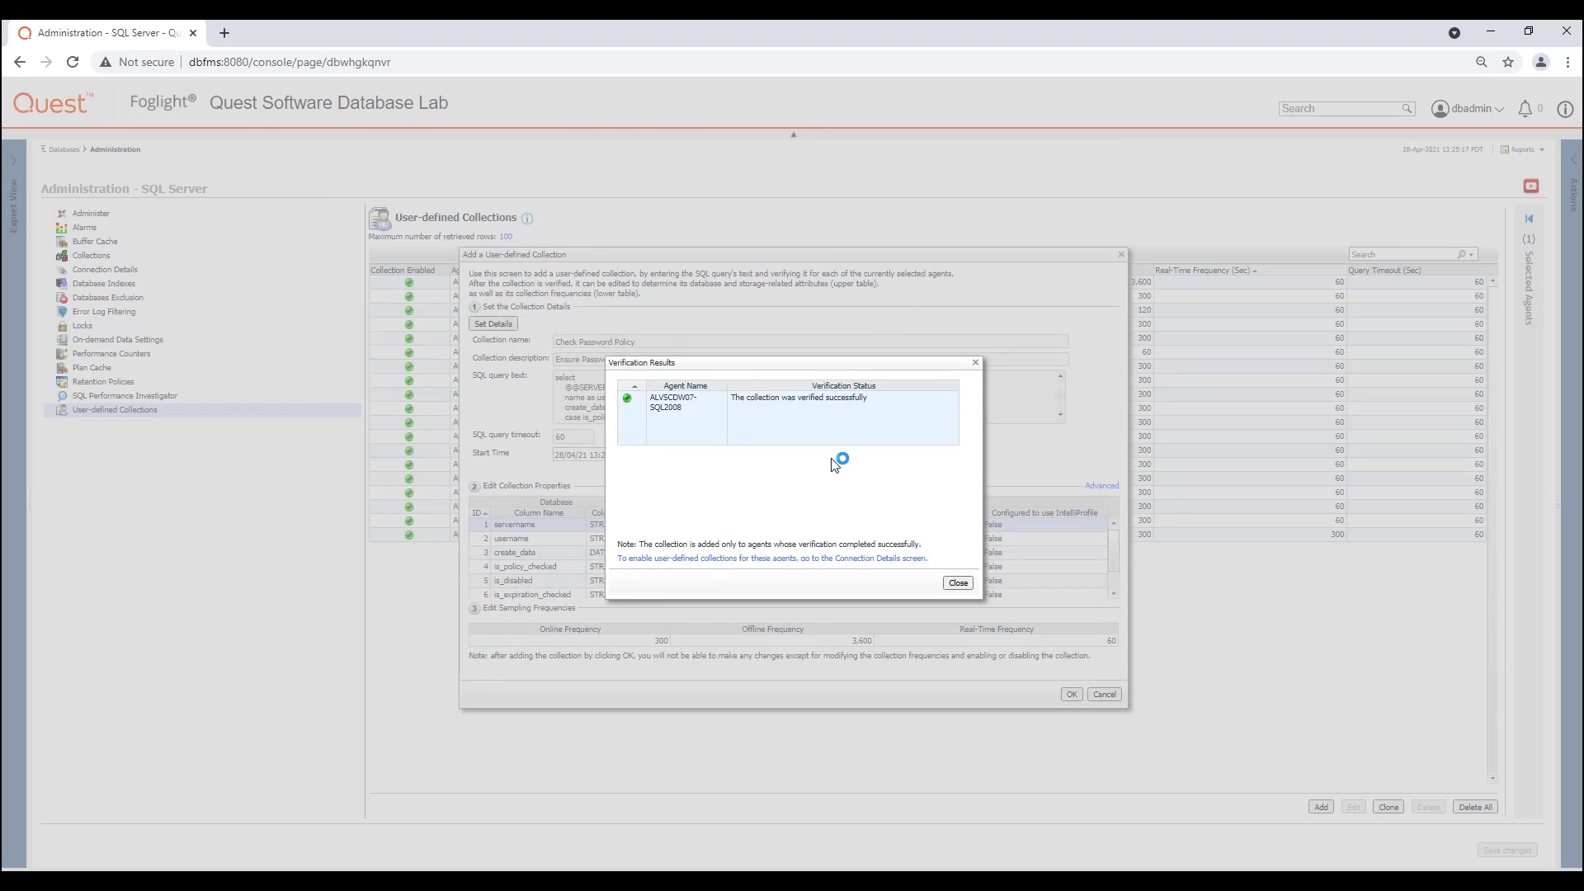
{"action": "left_click", "coordinate": [957, 584]}
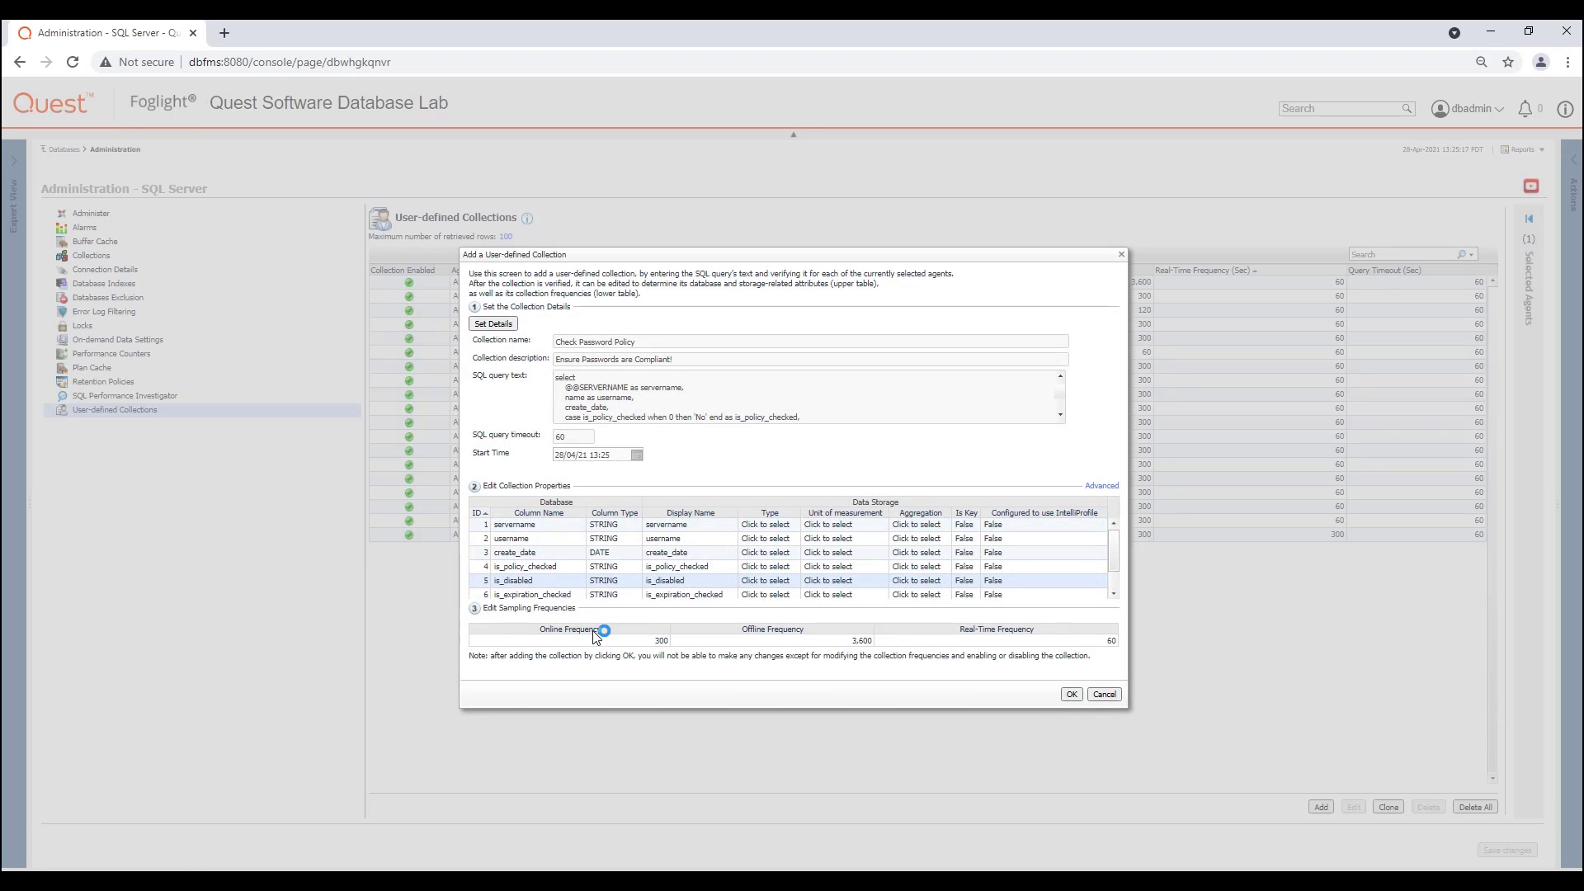
Step: Set the username column's Is key property to True in the collection properties
{"action": "left_click", "coordinate": [593, 630]}
{"action": "left_click", "coordinate": [691, 544]}
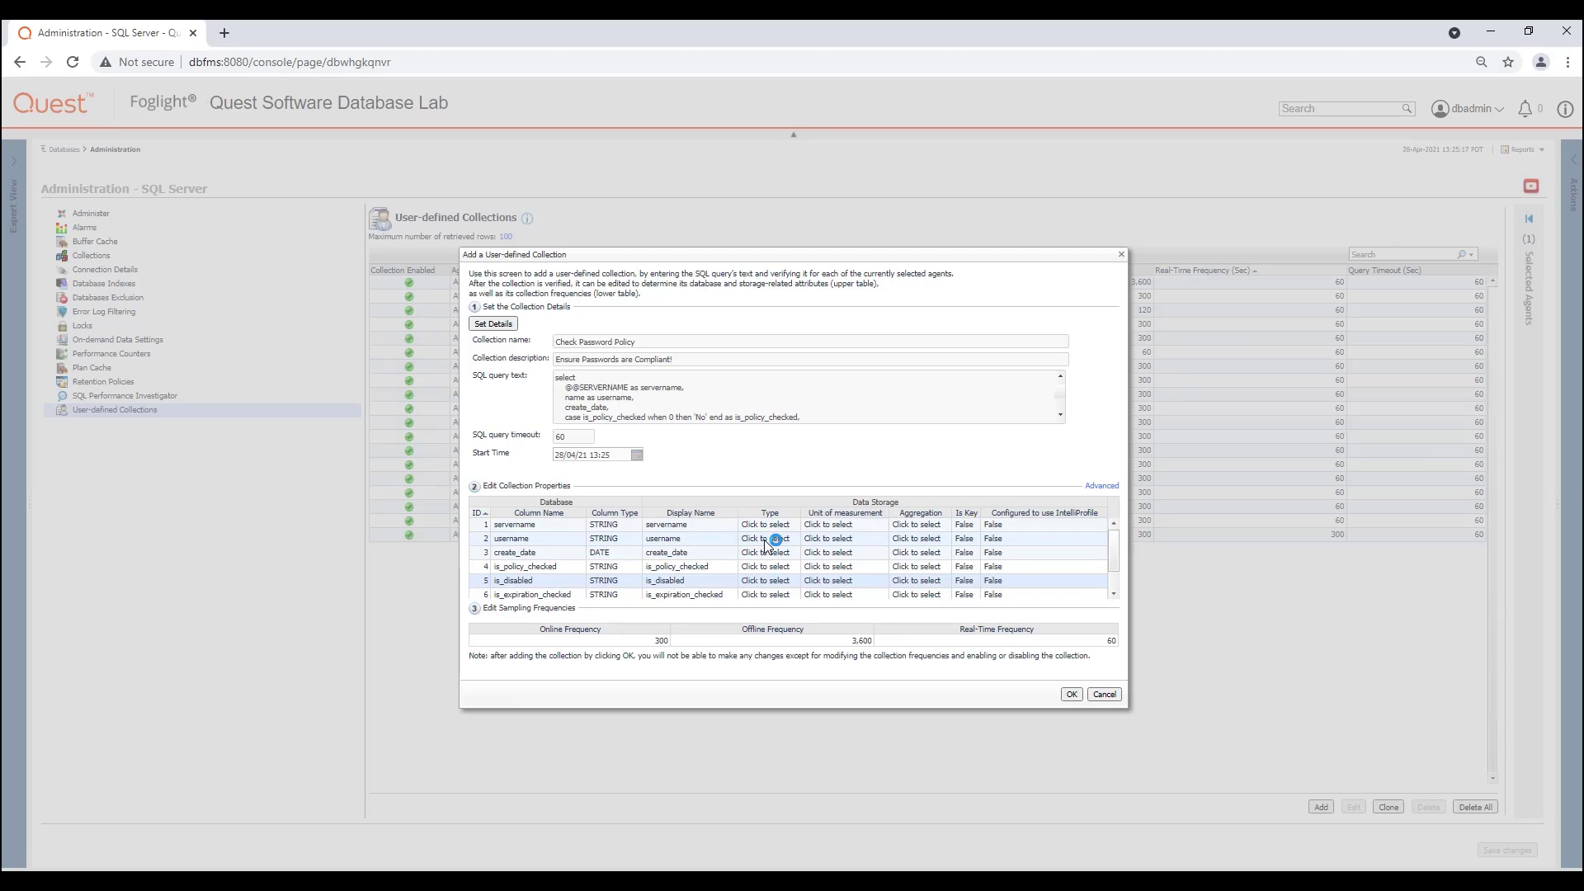
{"action": "left_click", "coordinate": [760, 432]}
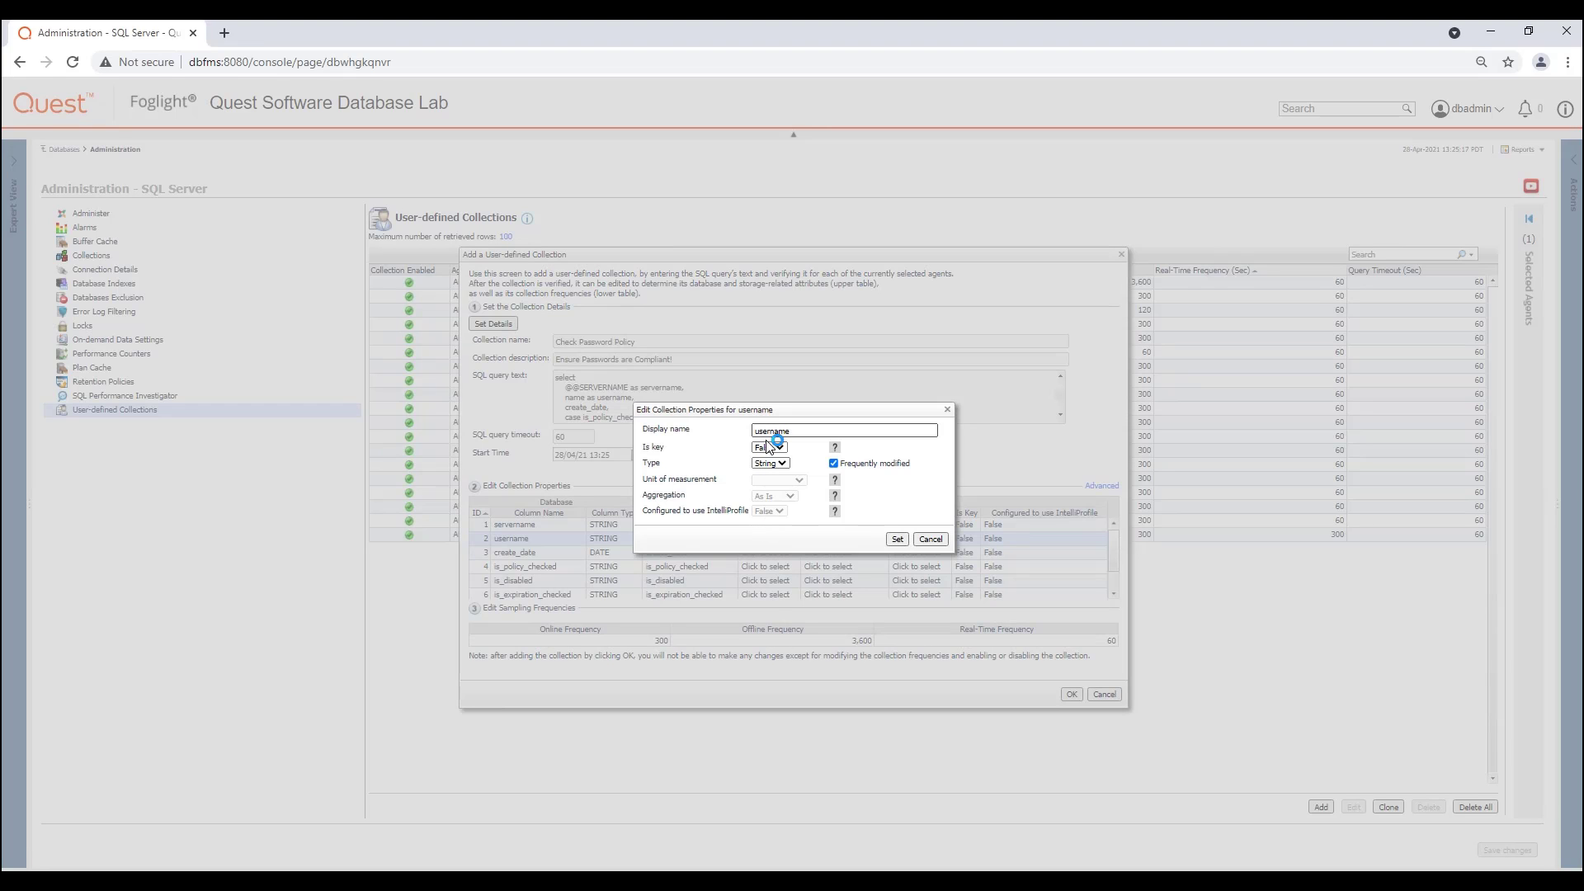
{"action": "left_click", "coordinate": [778, 448]}
{"action": "left_click", "coordinate": [783, 459]}
{"action": "left_click", "coordinate": [899, 540]}
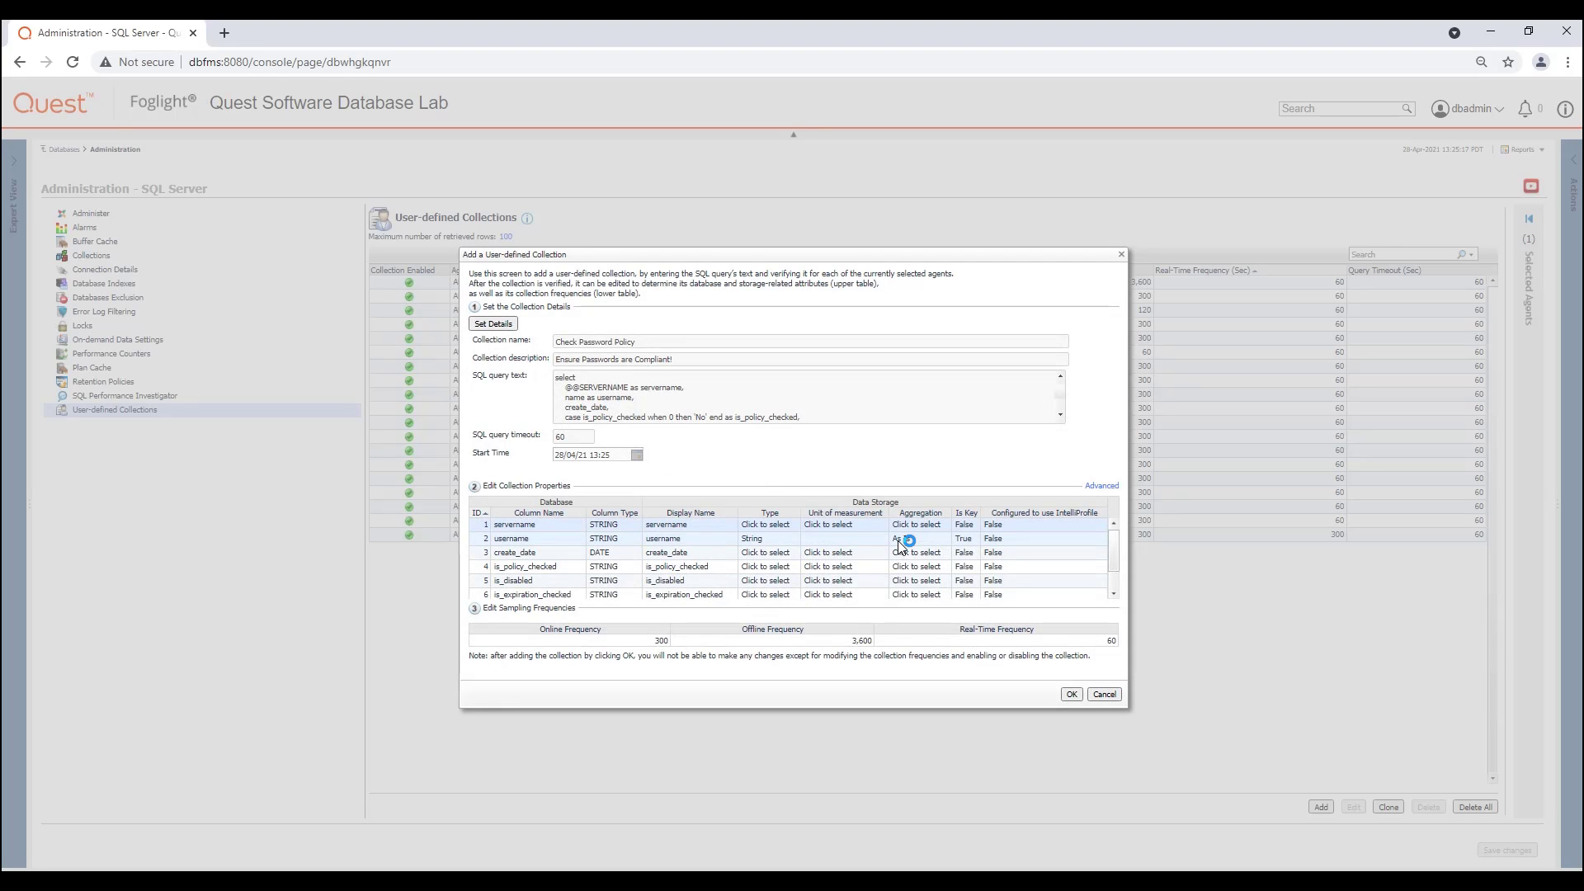
Step: Add the Check Password Policy collection with the default sampling frequencies and save the changes
{"action": "left_click", "coordinate": [922, 640]}
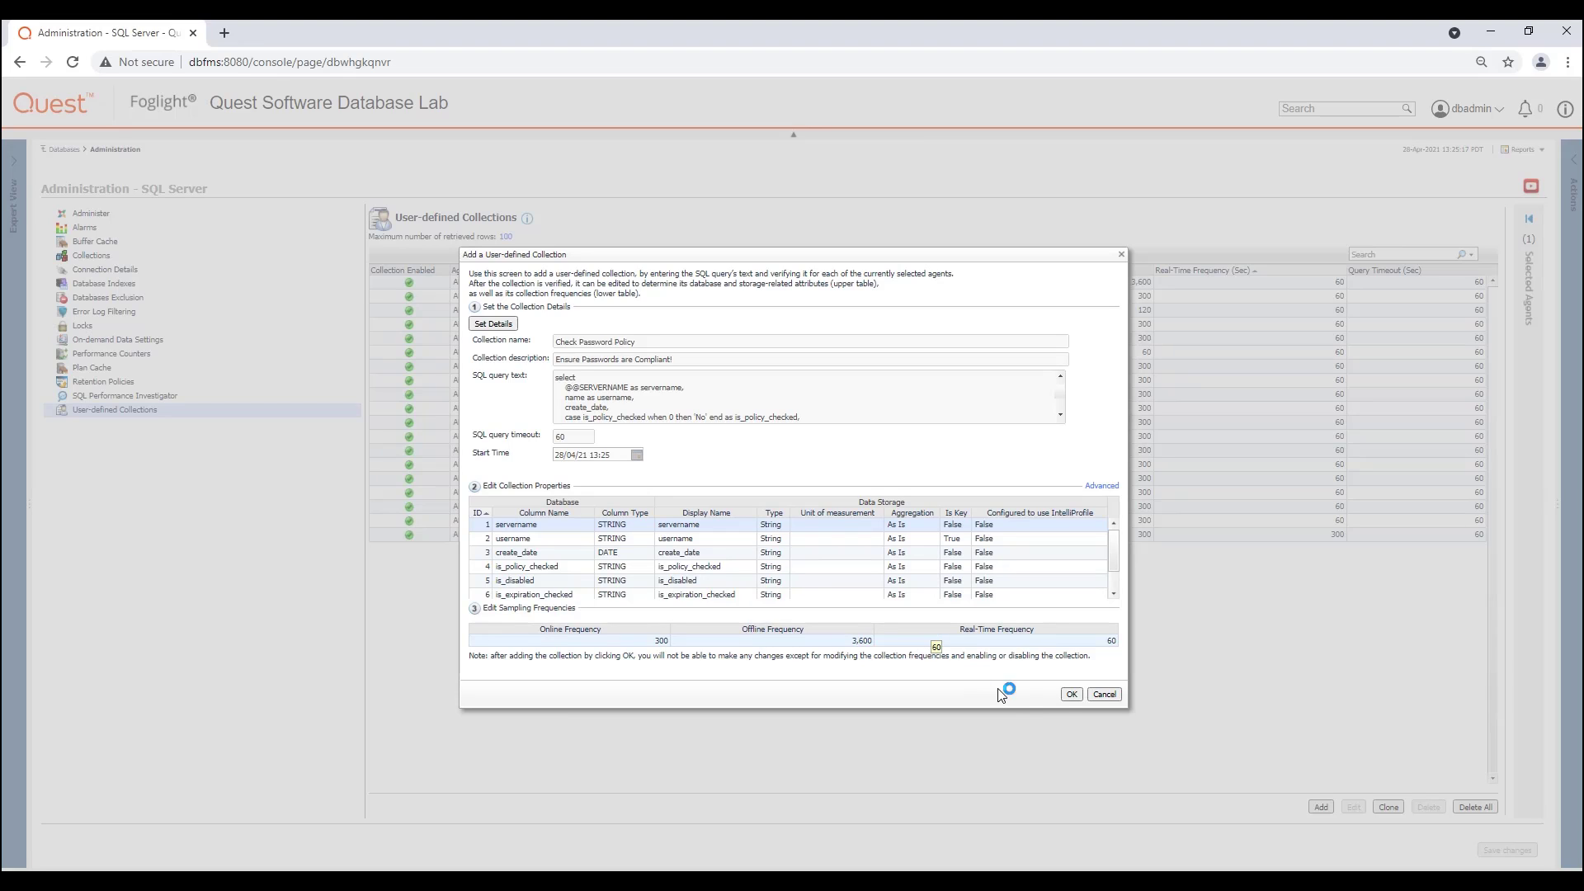
{"action": "left_click", "coordinate": [1073, 710]}
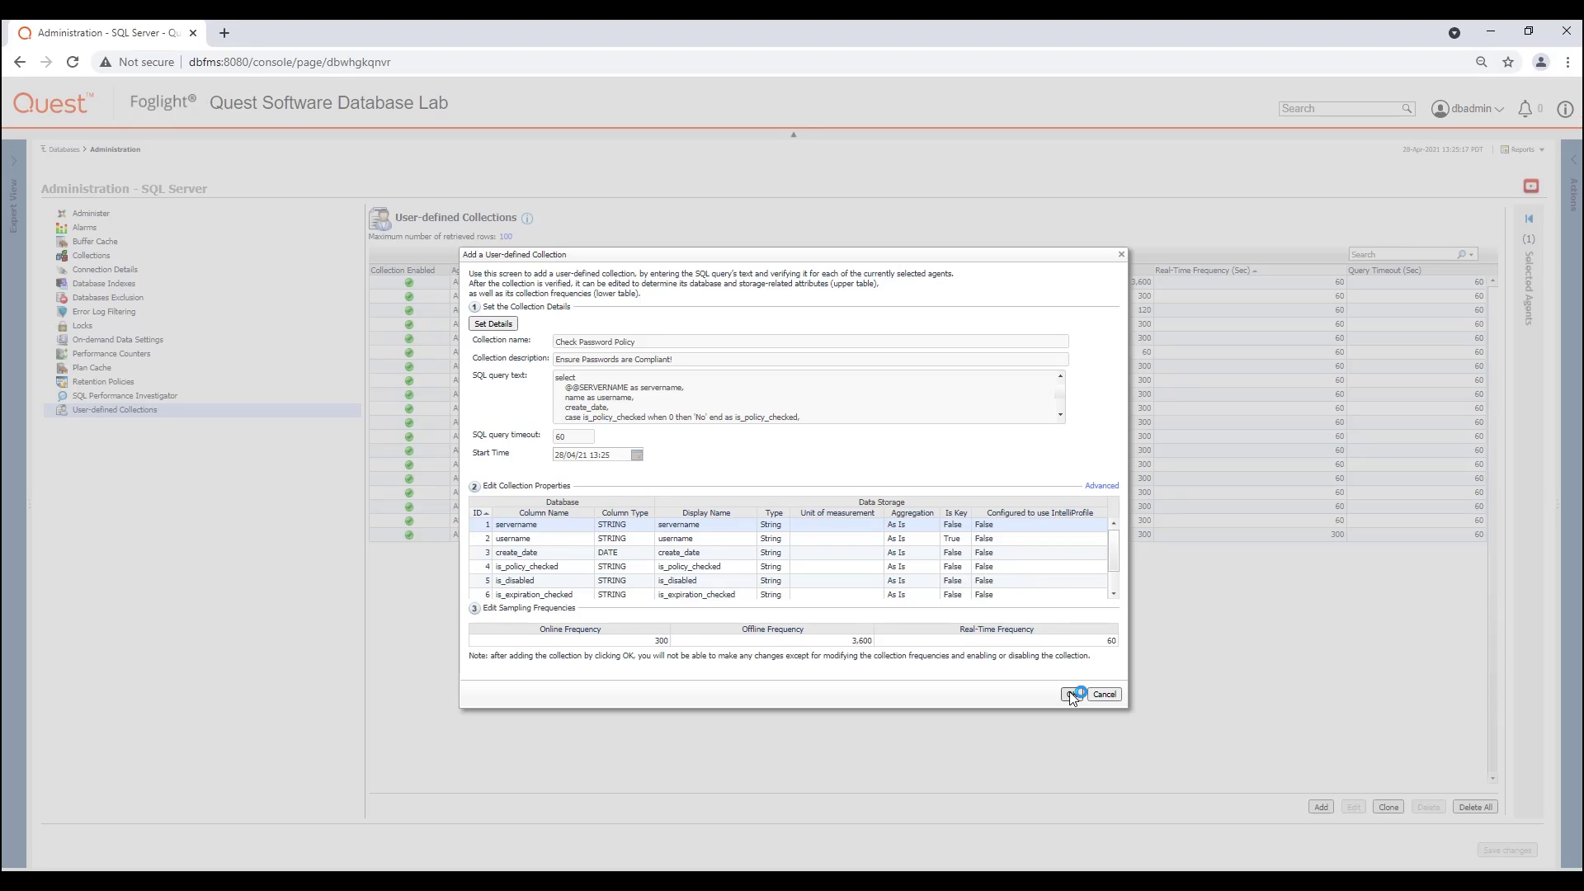
{"action": "left_click", "coordinate": [1072, 695]}
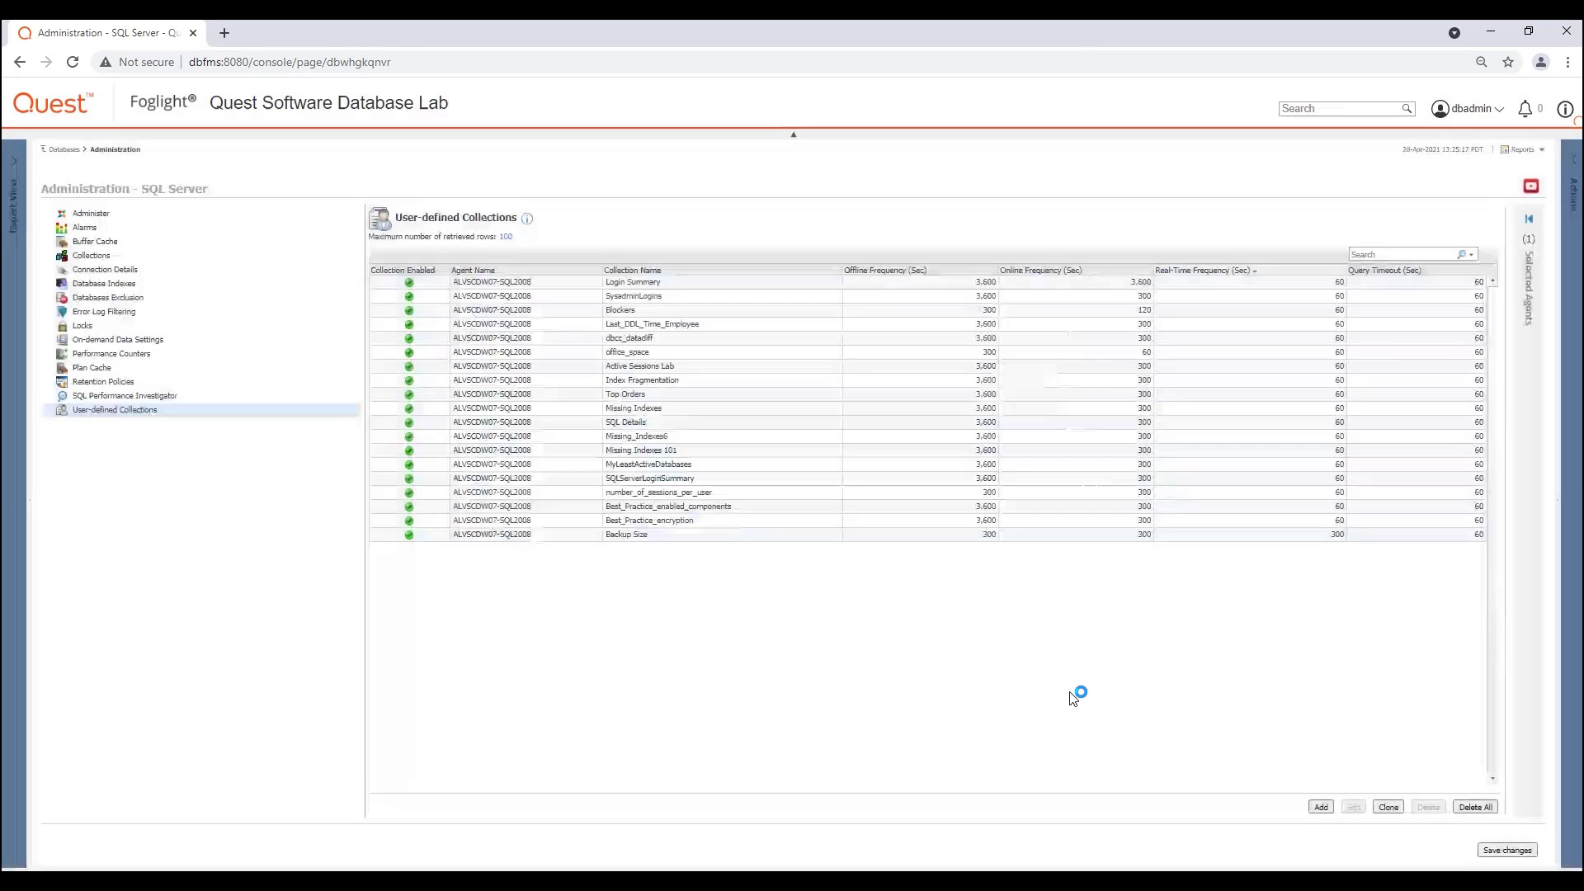
{"action": "left_click", "coordinate": [1482, 853]}
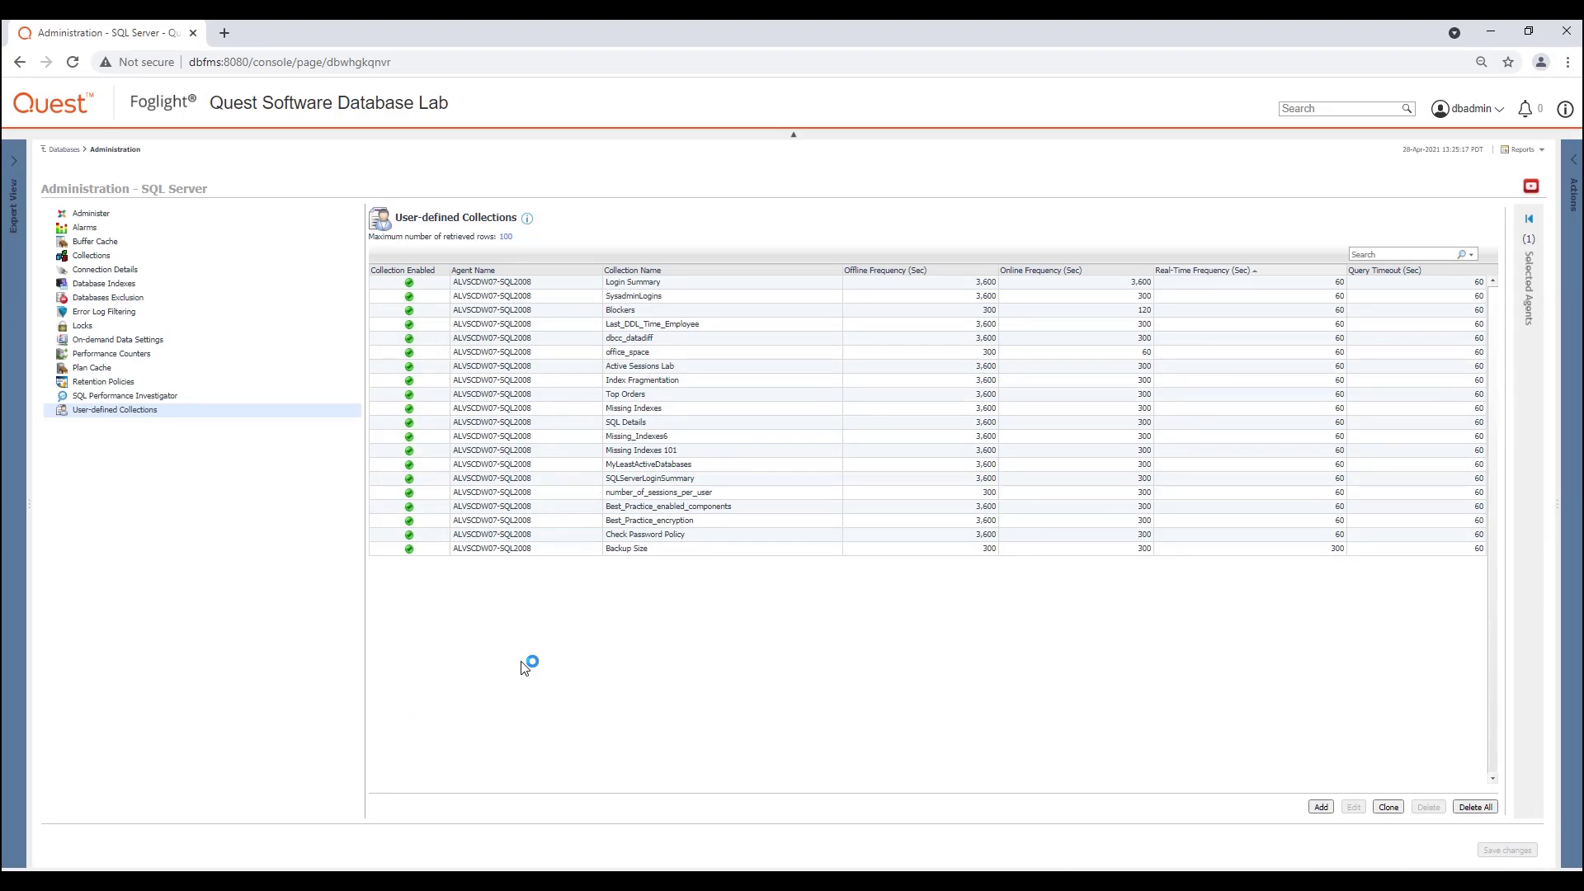
Step: View the Check_Password_Policy results among the user-defined collections of the ALVSCDW07-SQL2008 instance
{"action": "left_click", "coordinate": [59, 150]}
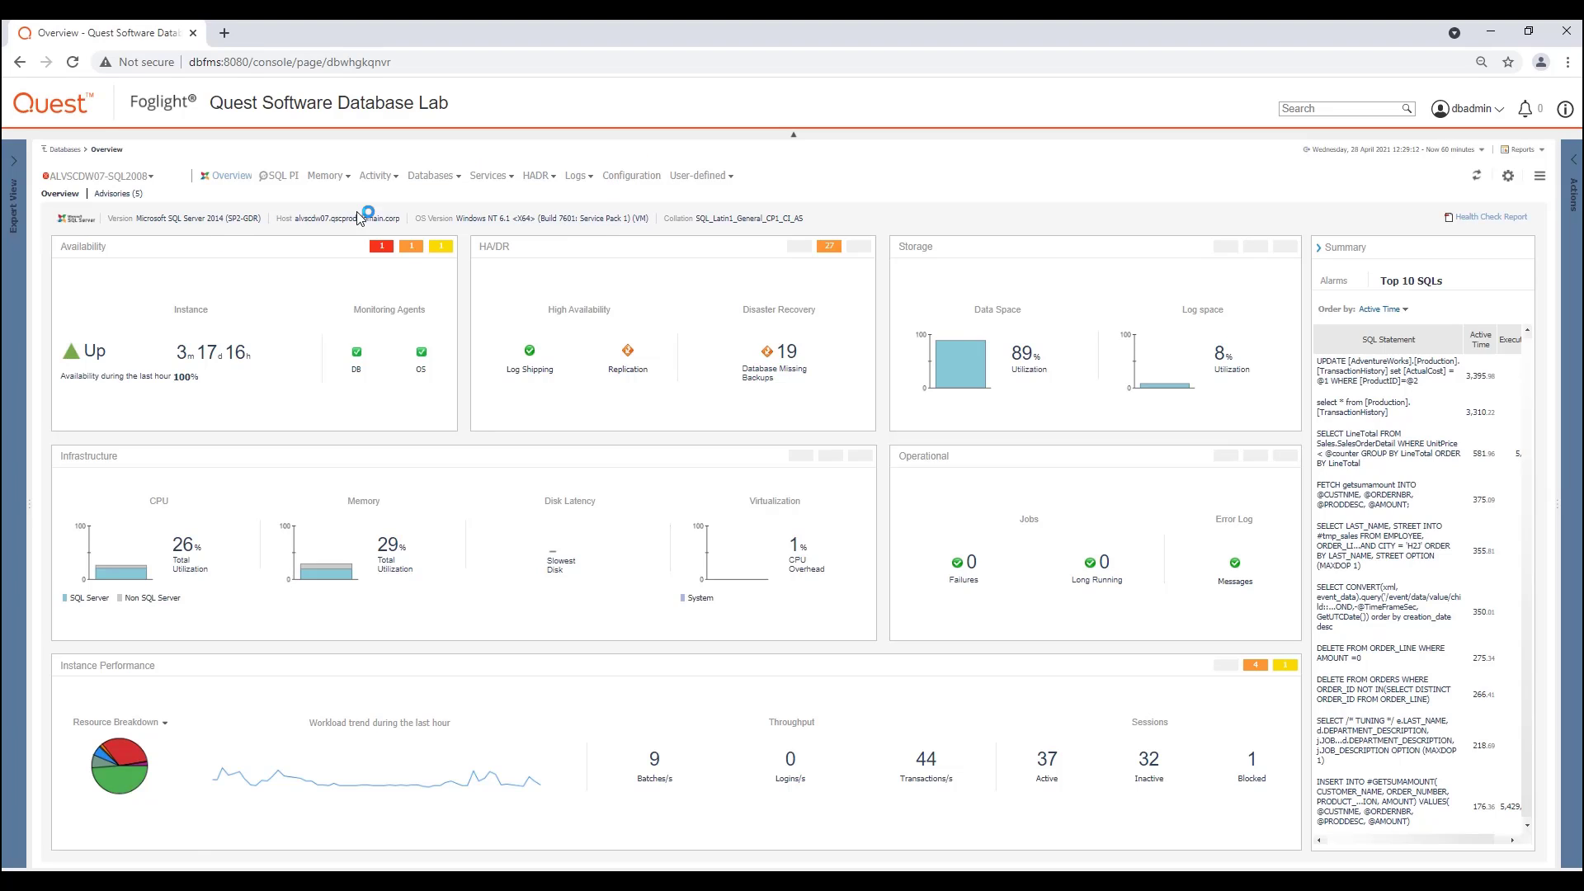
{"action": "left_click", "coordinate": [714, 179]}
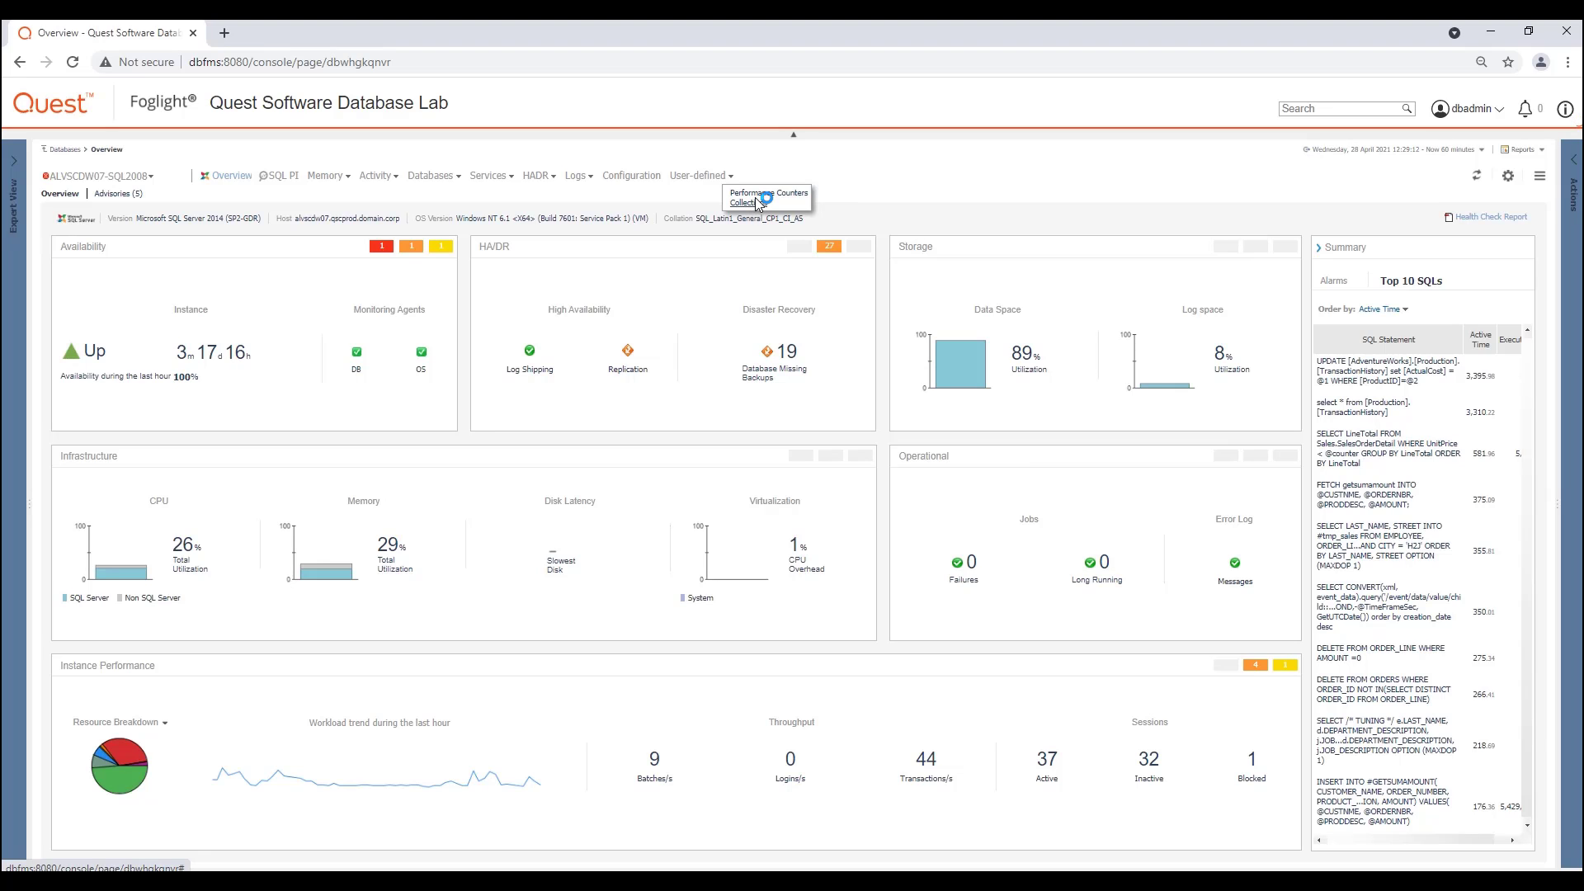
{"action": "left_click", "coordinate": [754, 197]}
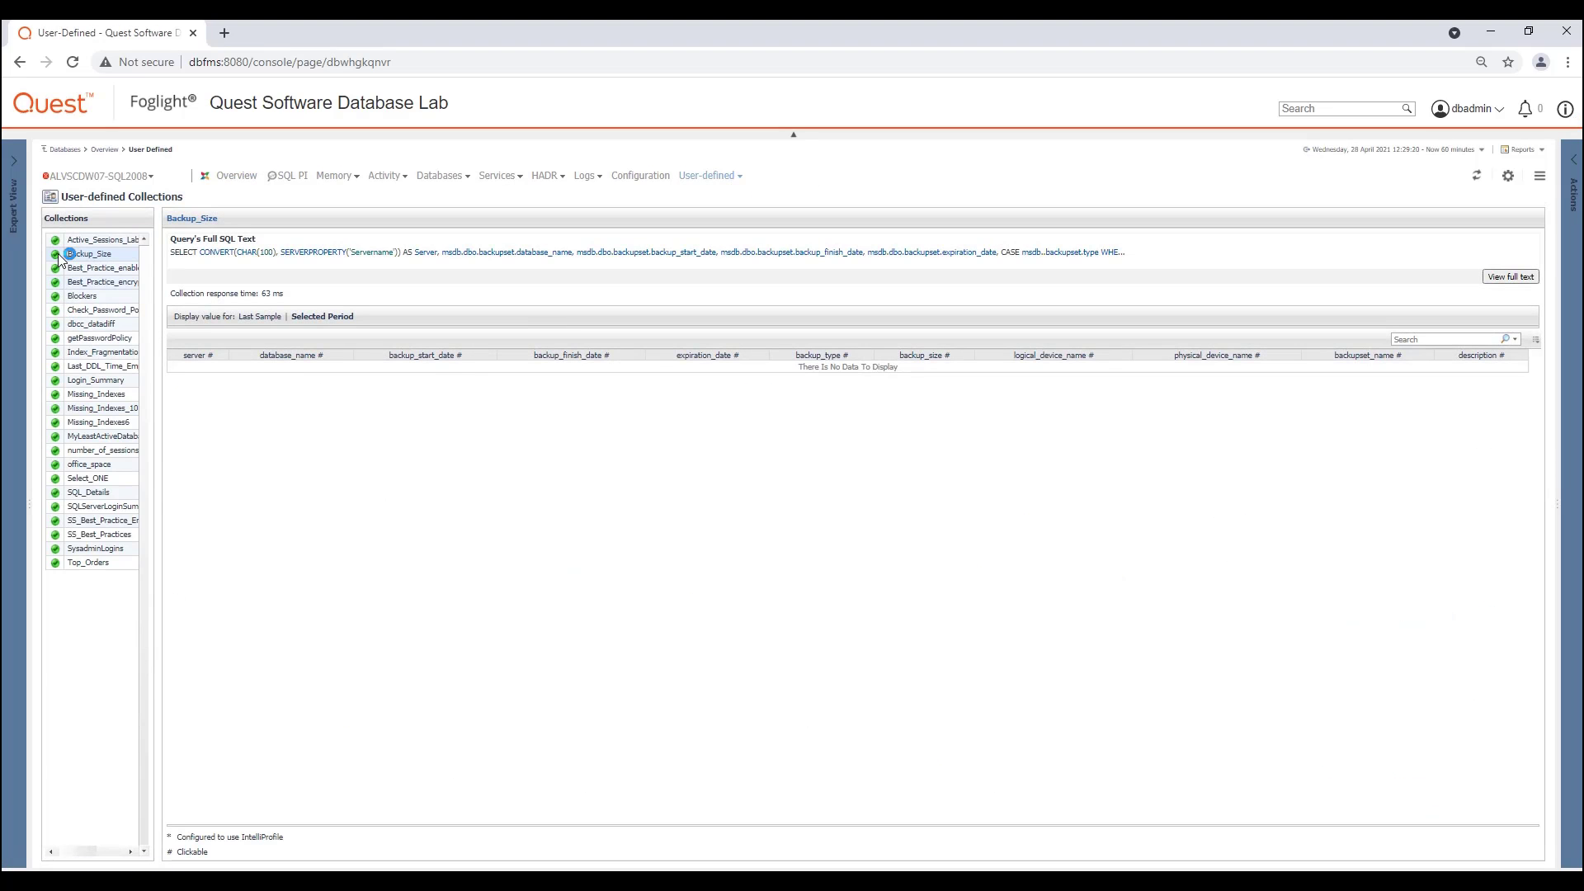
{"action": "left_click", "coordinate": [119, 560]}
{"action": "left_click", "coordinate": [118, 313]}
{"action": "left_click", "coordinate": [102, 307]}
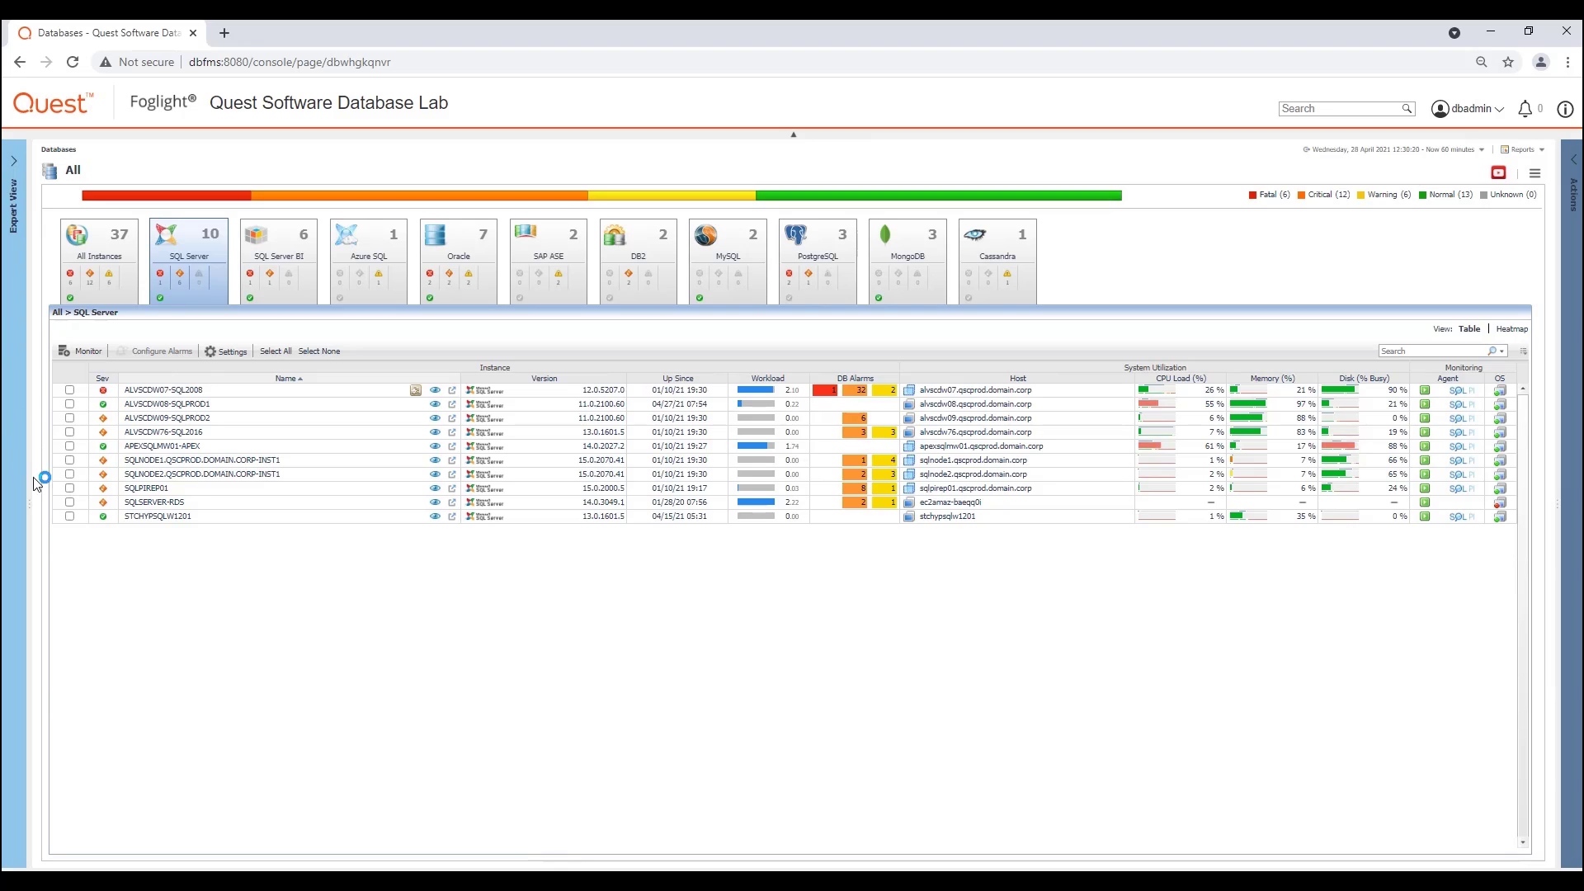
Step: Open the user-defined collections administration for the instances ALVSCDW08-SQLPROD1 and ALVSCDW09-SQLPROD2 together
{"action": "left_click", "coordinate": [70, 403]}
{"action": "left_click", "coordinate": [69, 418]}
{"action": "left_click", "coordinate": [229, 351]}
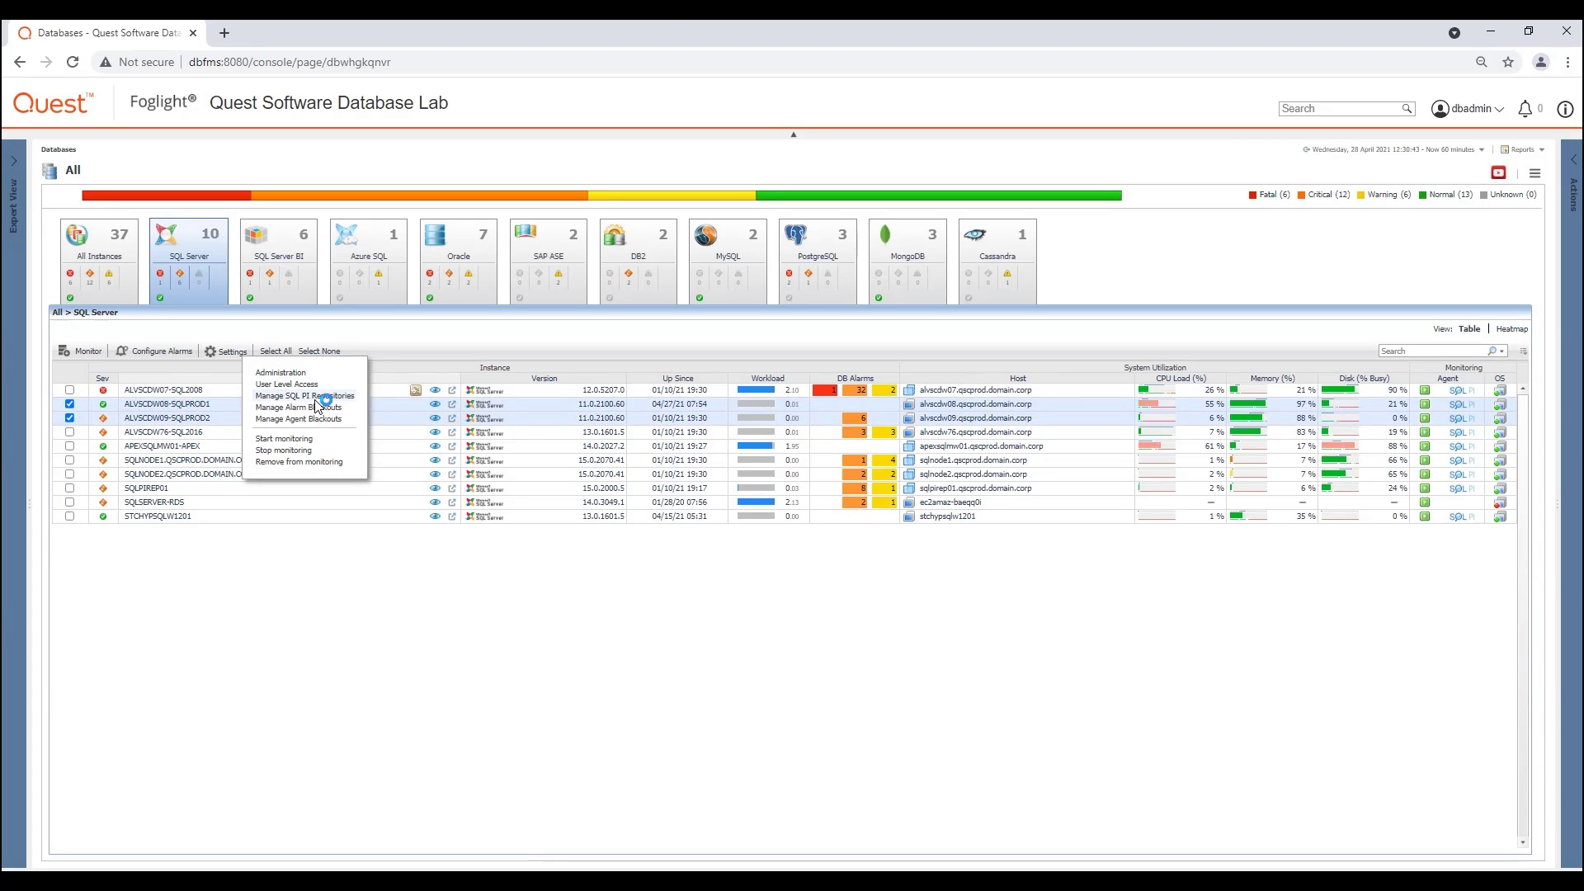
{"action": "left_click", "coordinate": [293, 373]}
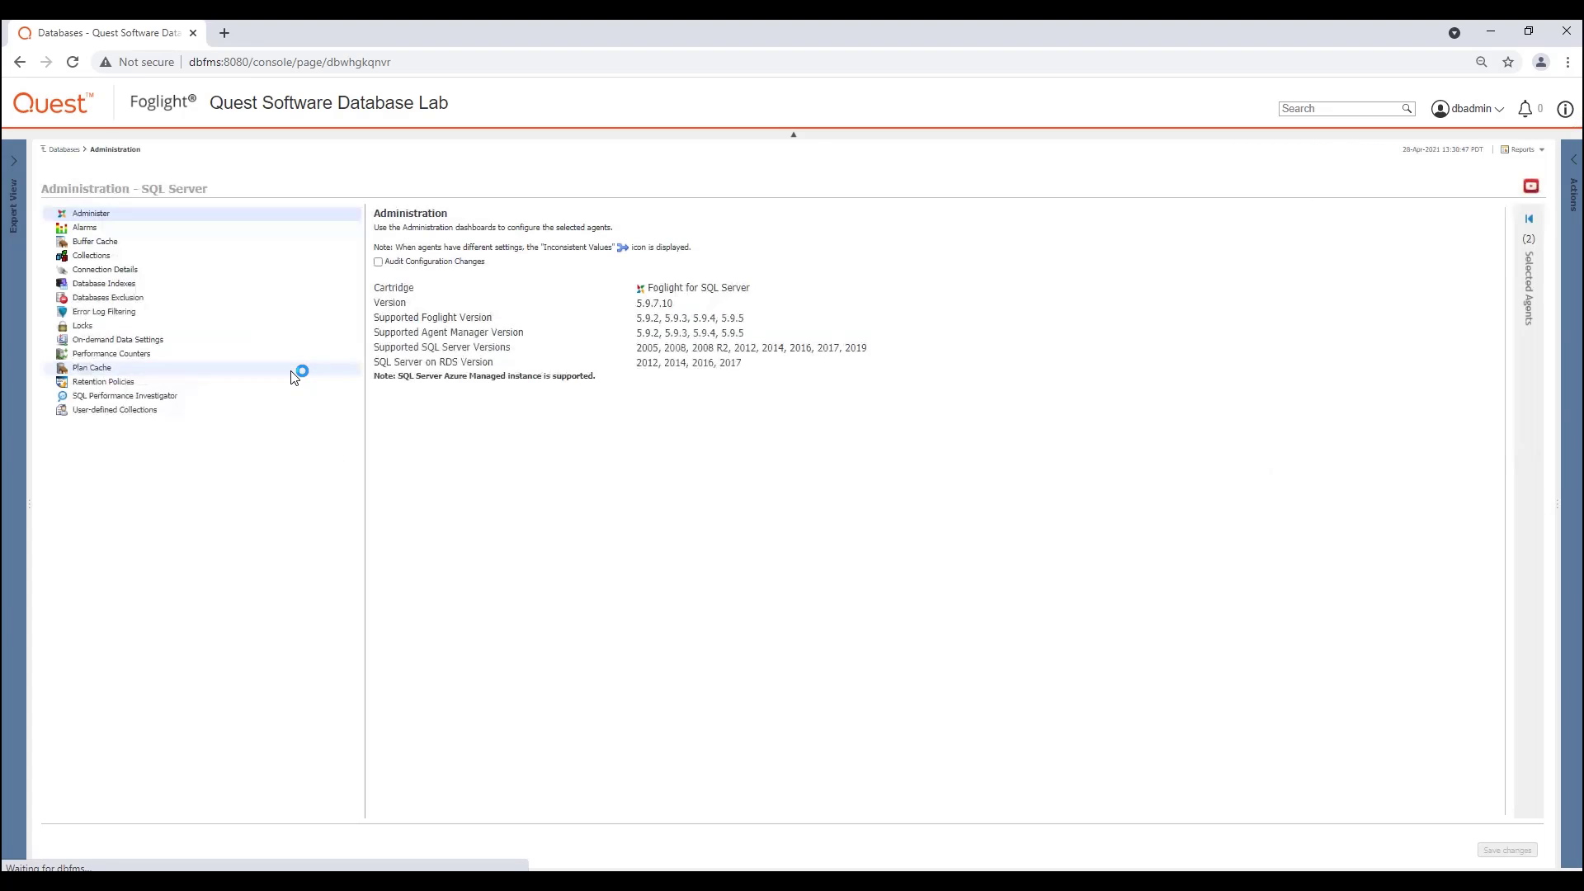
{"action": "left_click", "coordinate": [161, 415]}
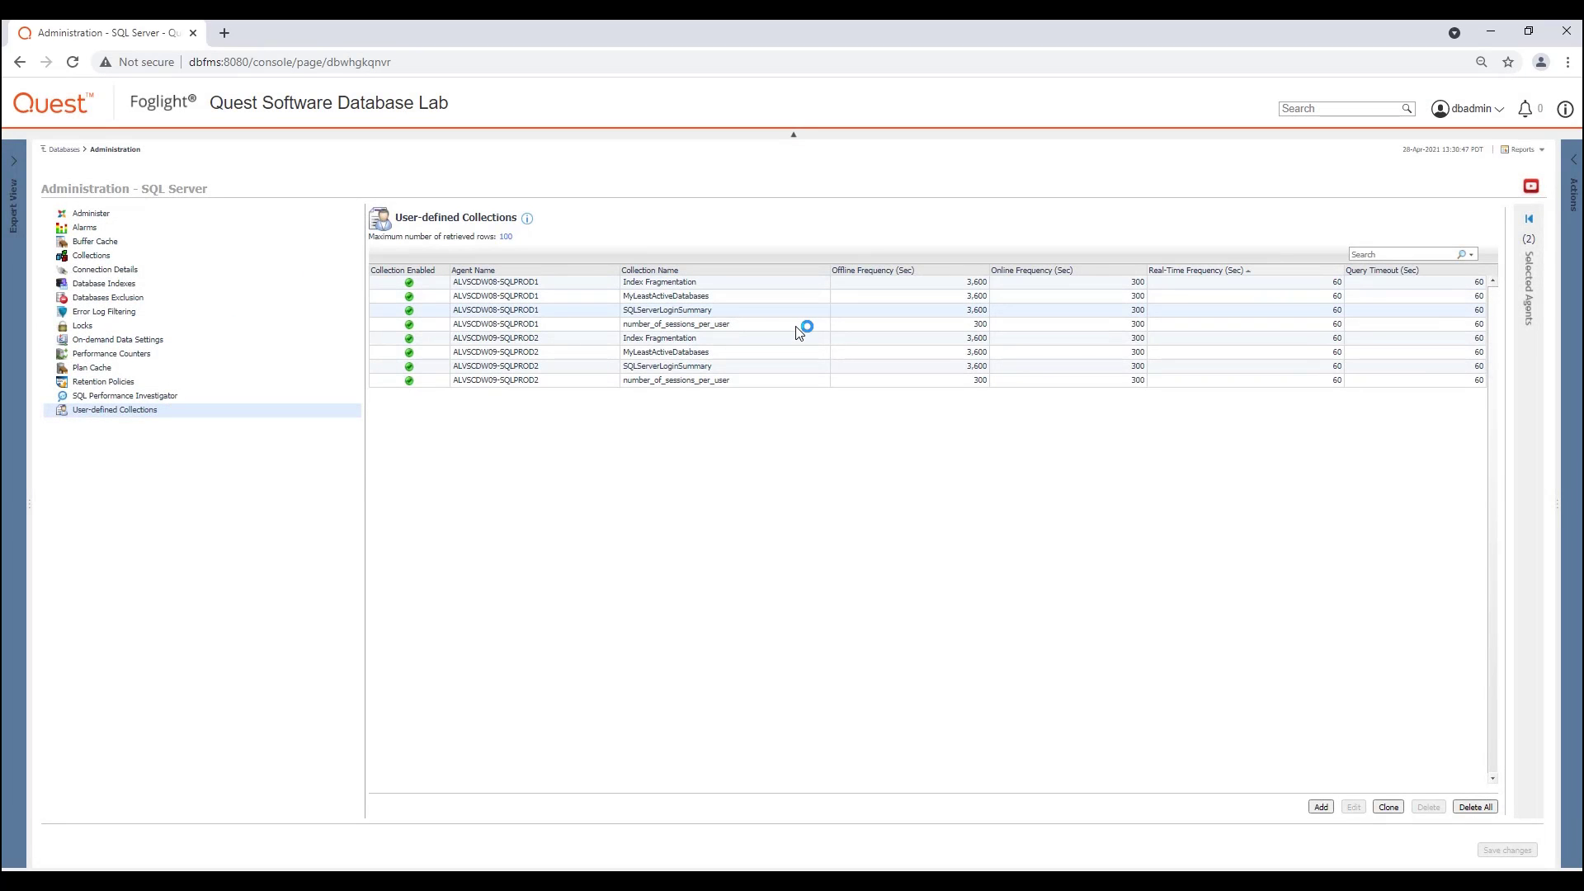
Step: Clone the Check Password Policy collection from agent ALVSCDW07-SQL2008 to the selected agents and save the changes
{"action": "left_click", "coordinate": [1388, 806]}
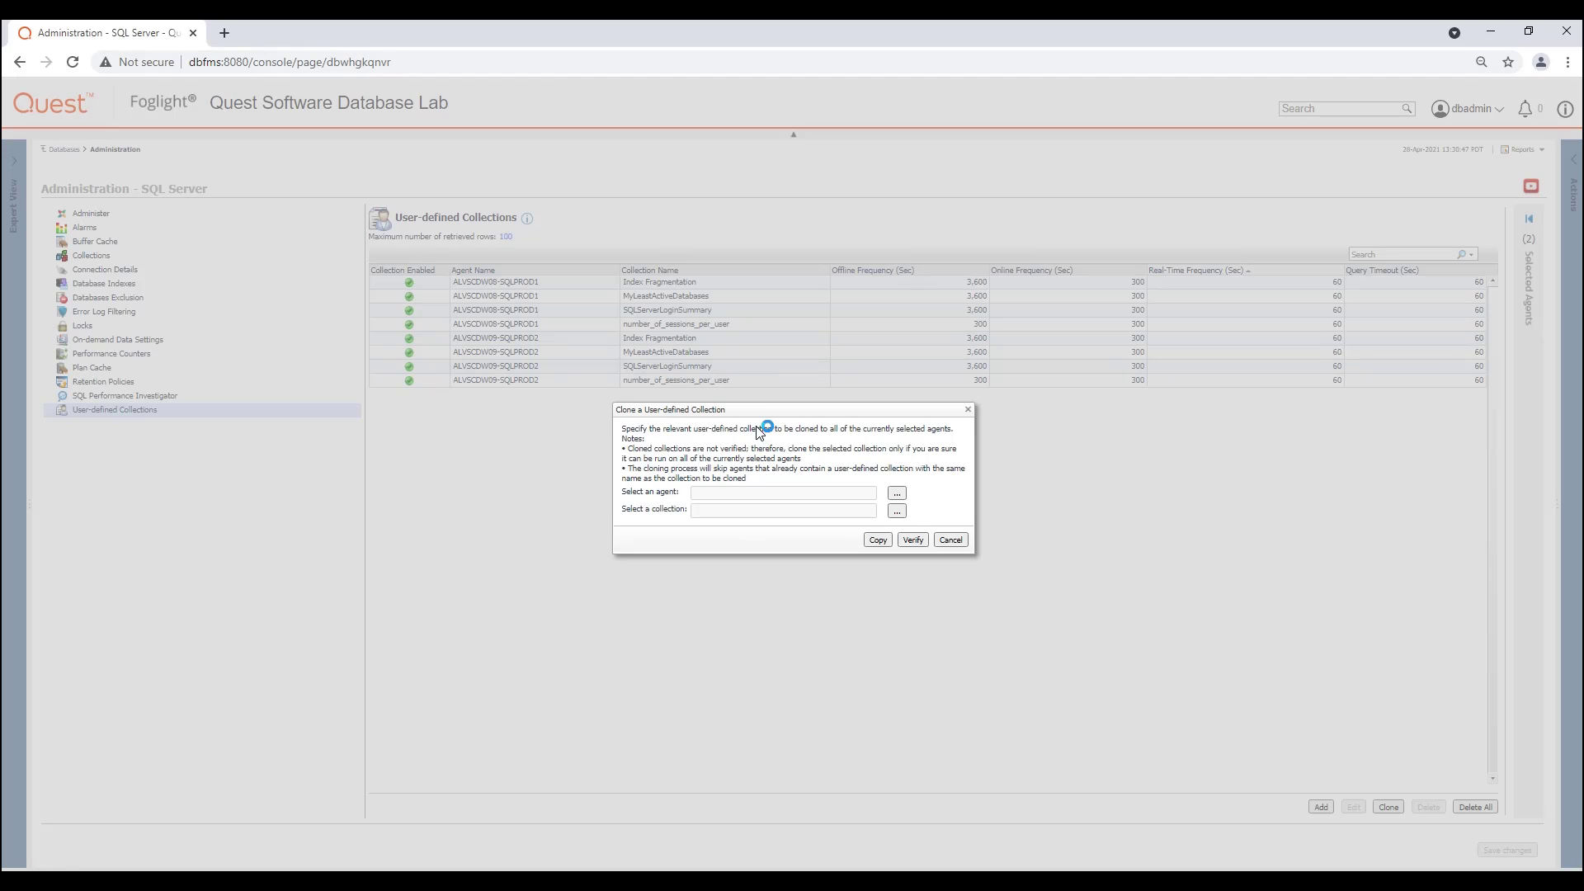
{"action": "left_click", "coordinate": [897, 494]}
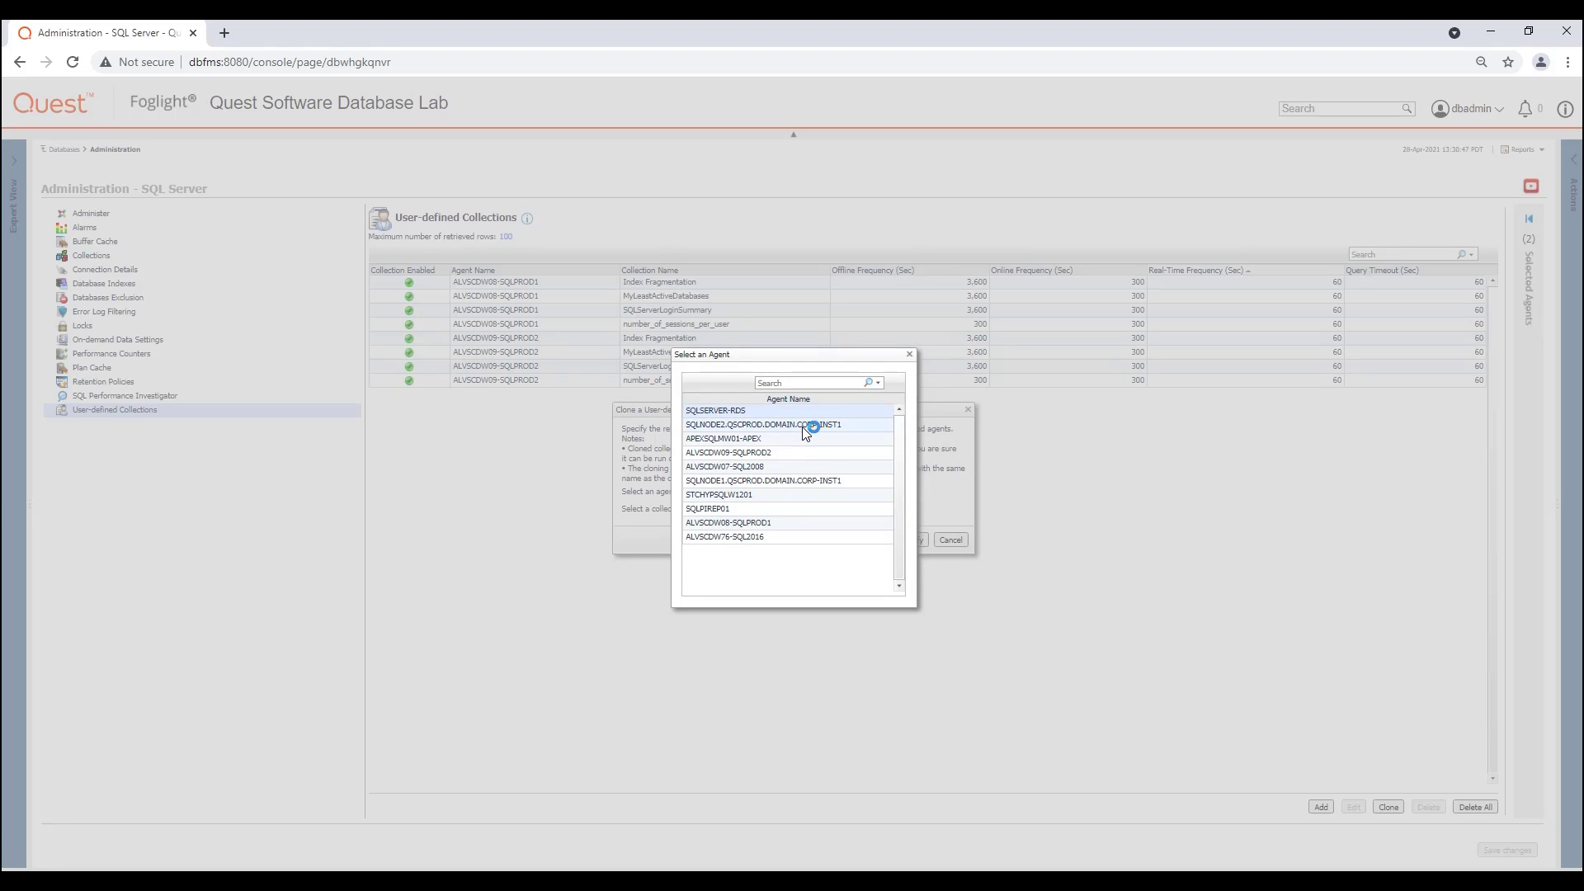
{"action": "left_click", "coordinate": [743, 469]}
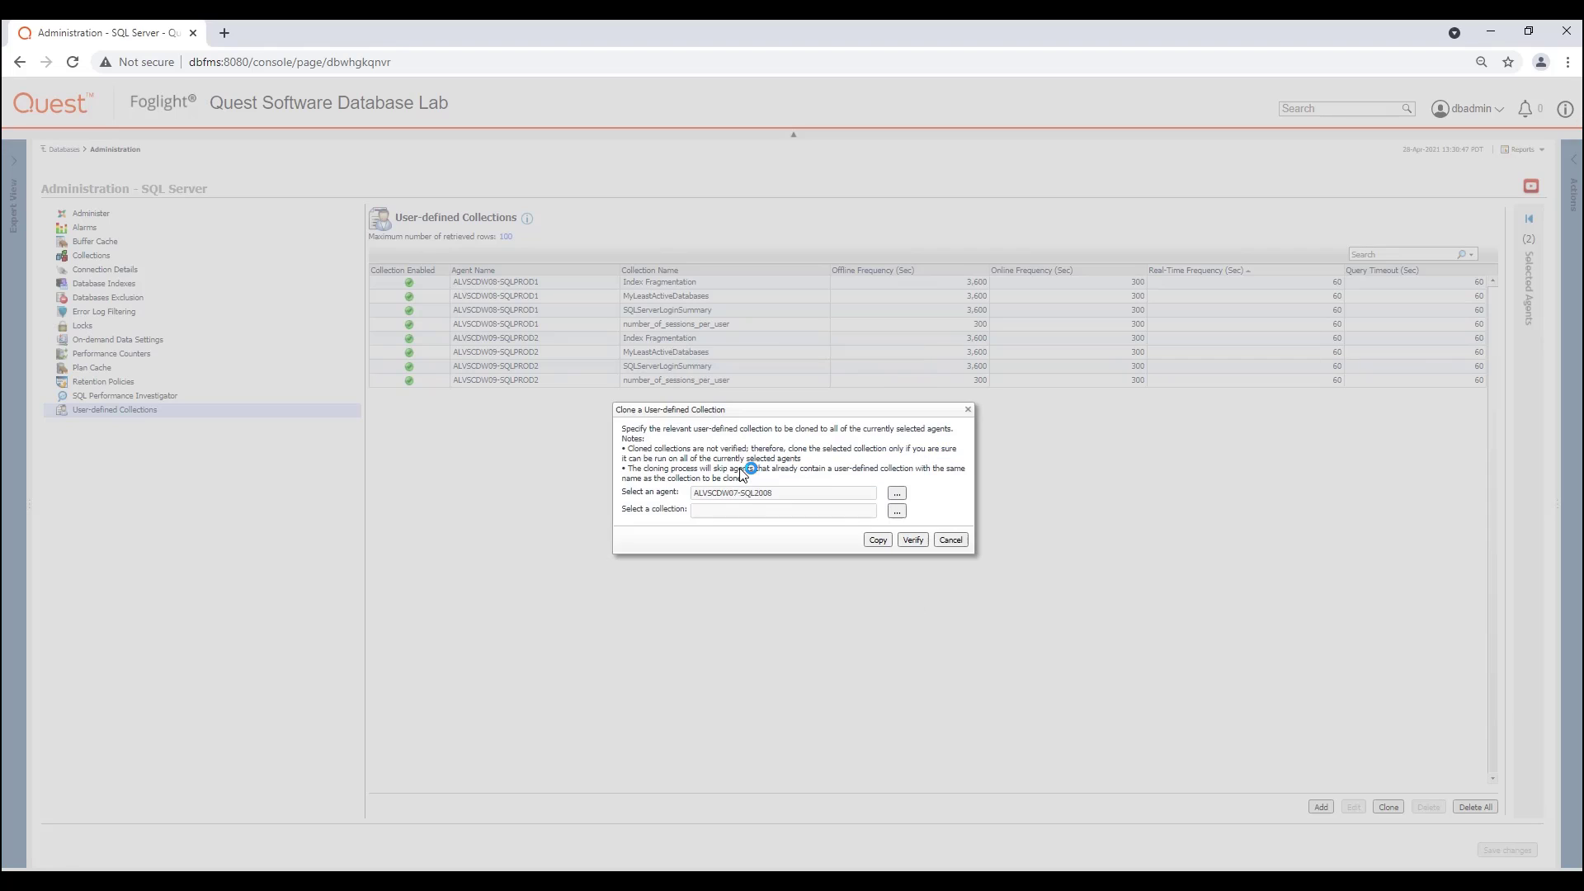
{"action": "left_click", "coordinate": [896, 512]}
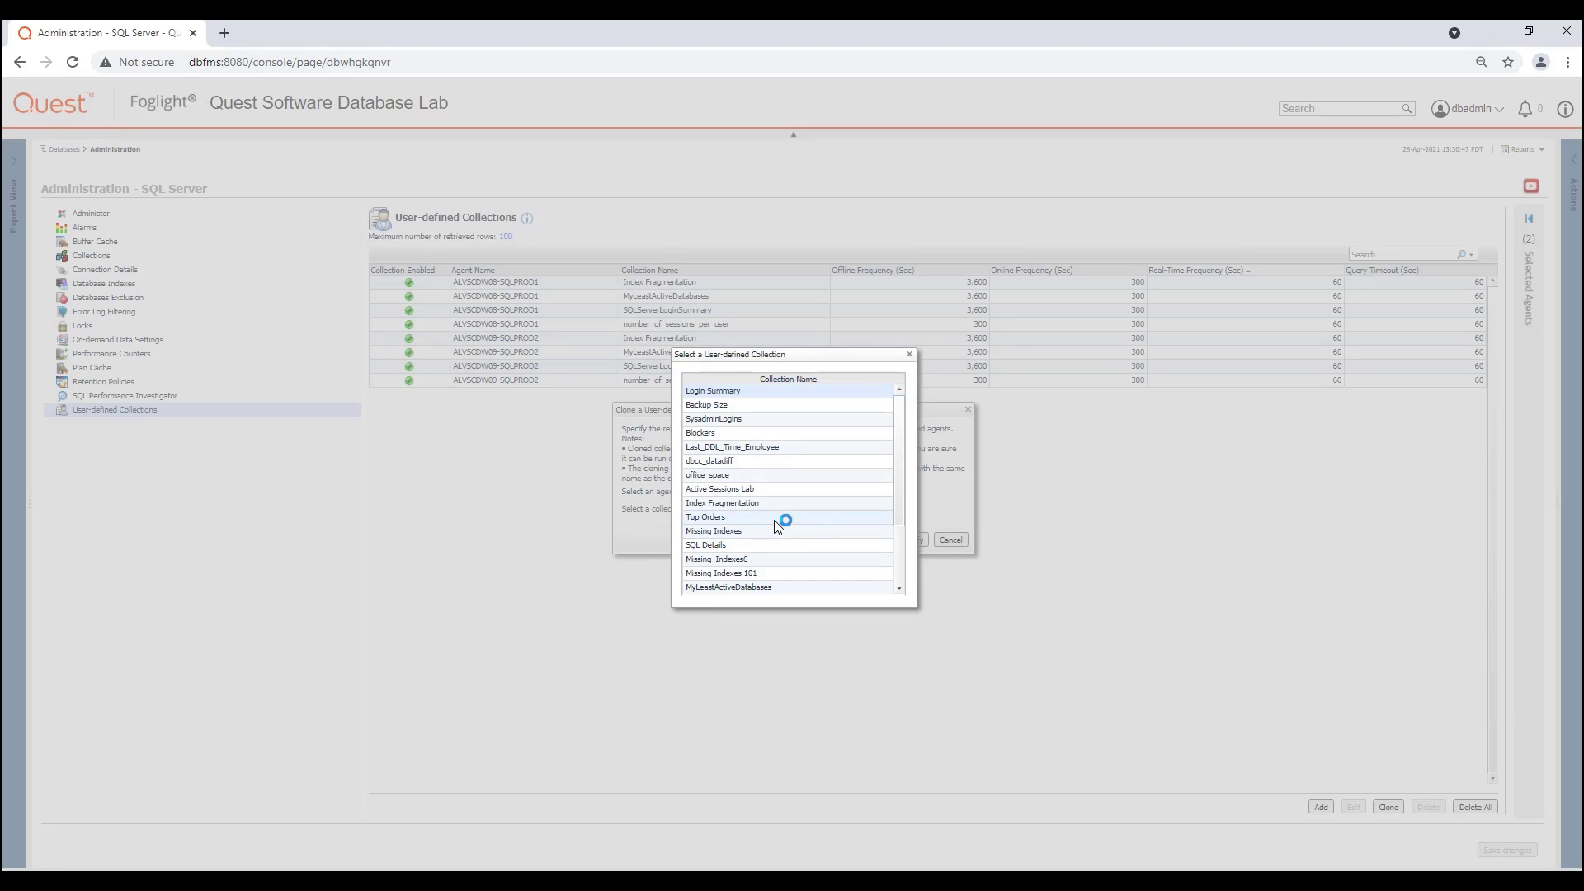
{"action": "scroll", "coordinate": [792, 512], "scroll_direction": "down", "scroll_amount": 2}
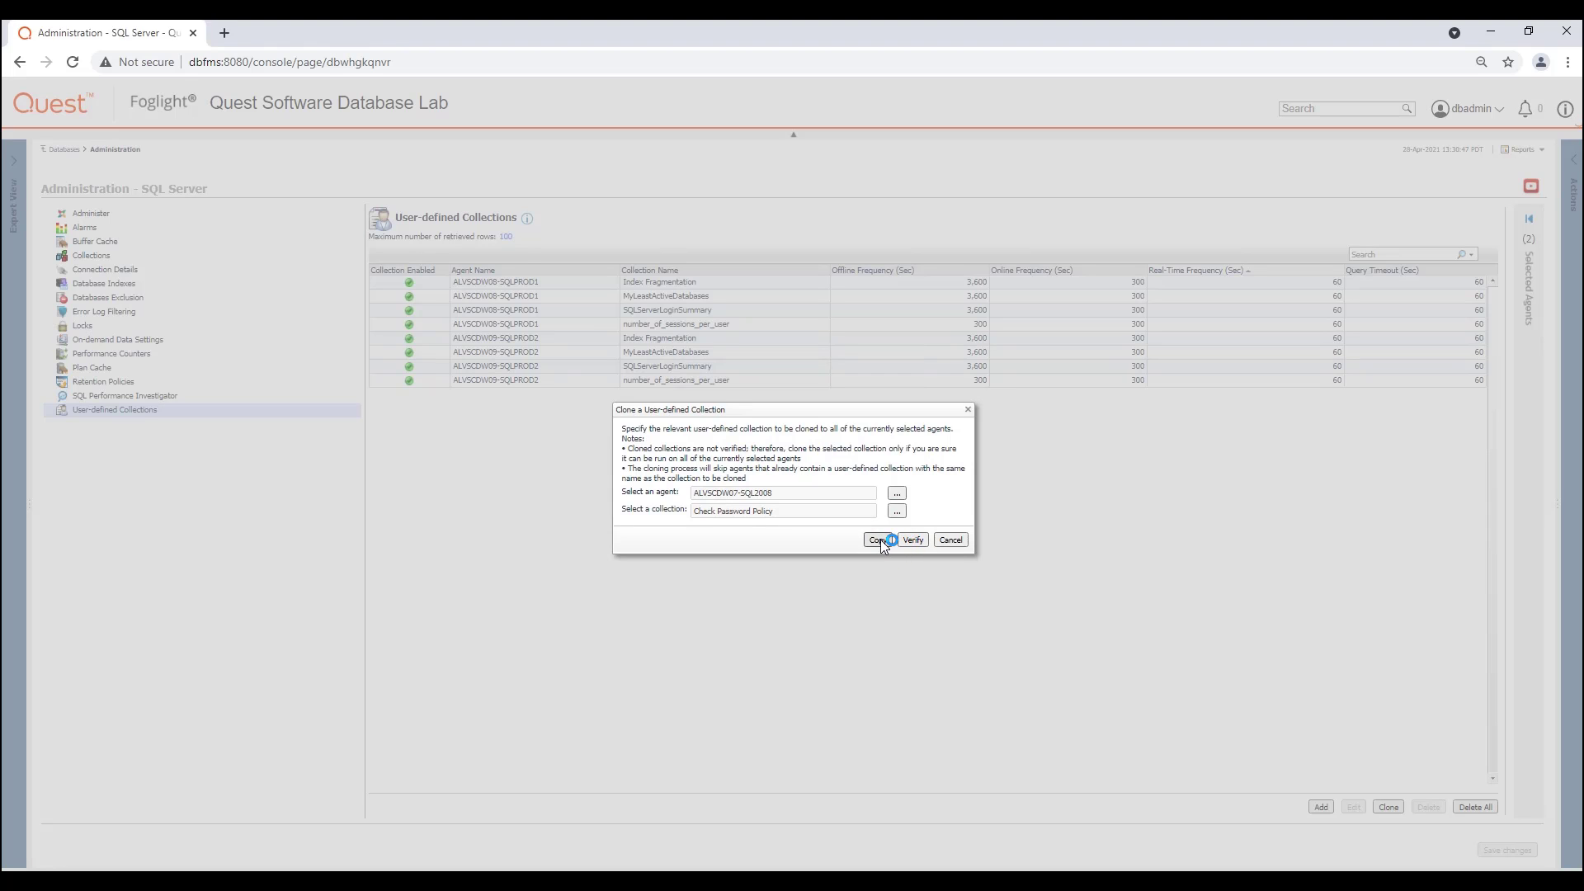
{"action": "left_click", "coordinate": [879, 539]}
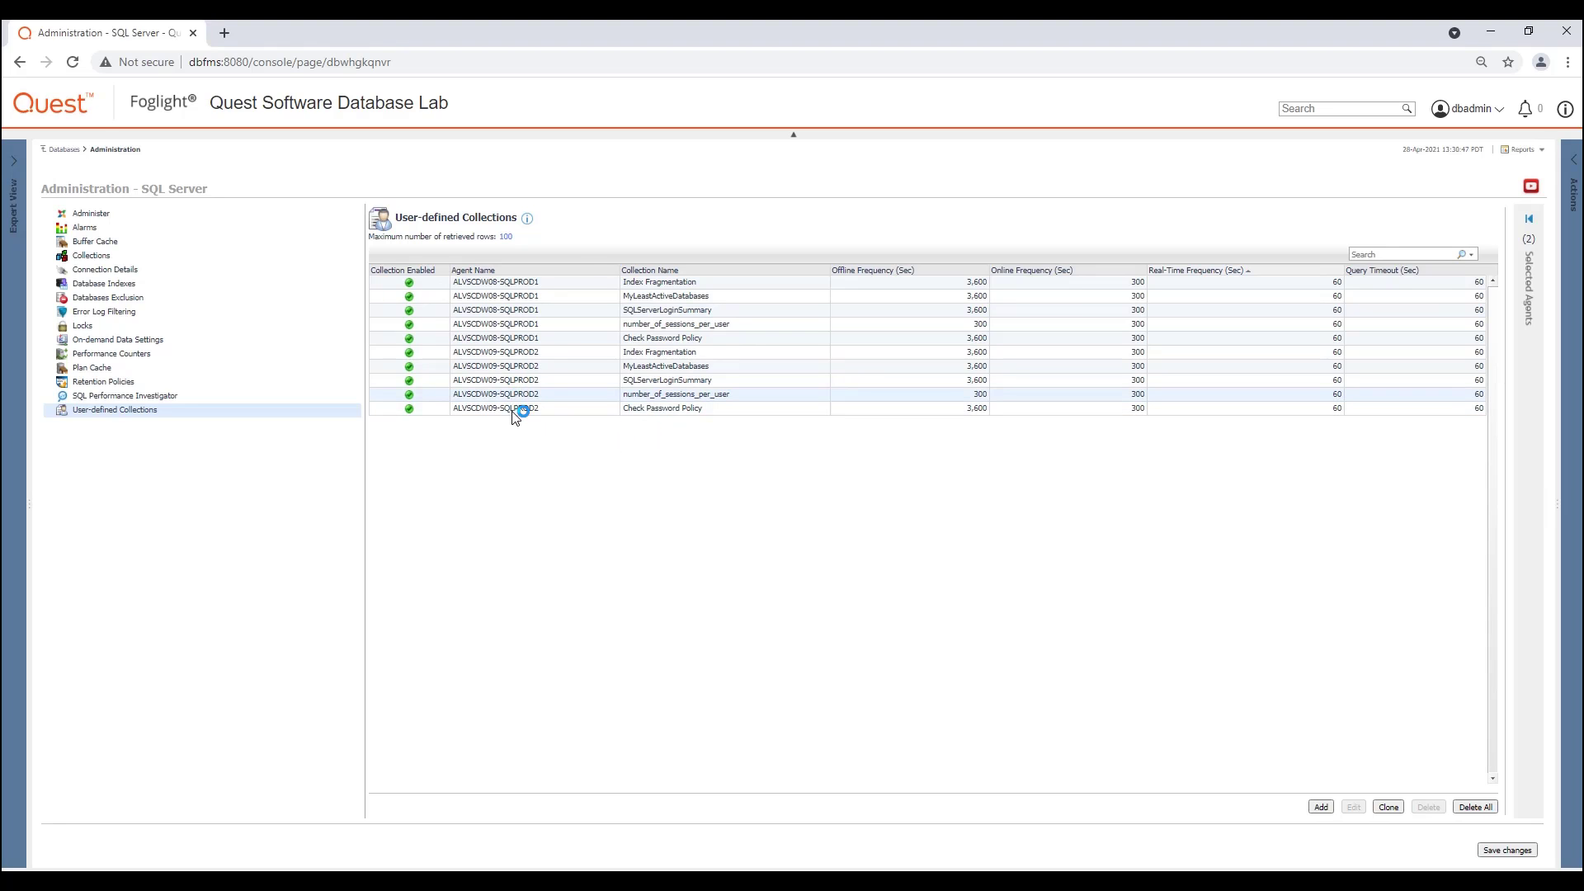
{"action": "left_click", "coordinate": [1498, 850]}
Step: View the Check_Password_Policy results among the user-defined collections of the ALVSCDW09-SQLPROD2 instance
{"action": "left_click", "coordinate": [74, 150]}
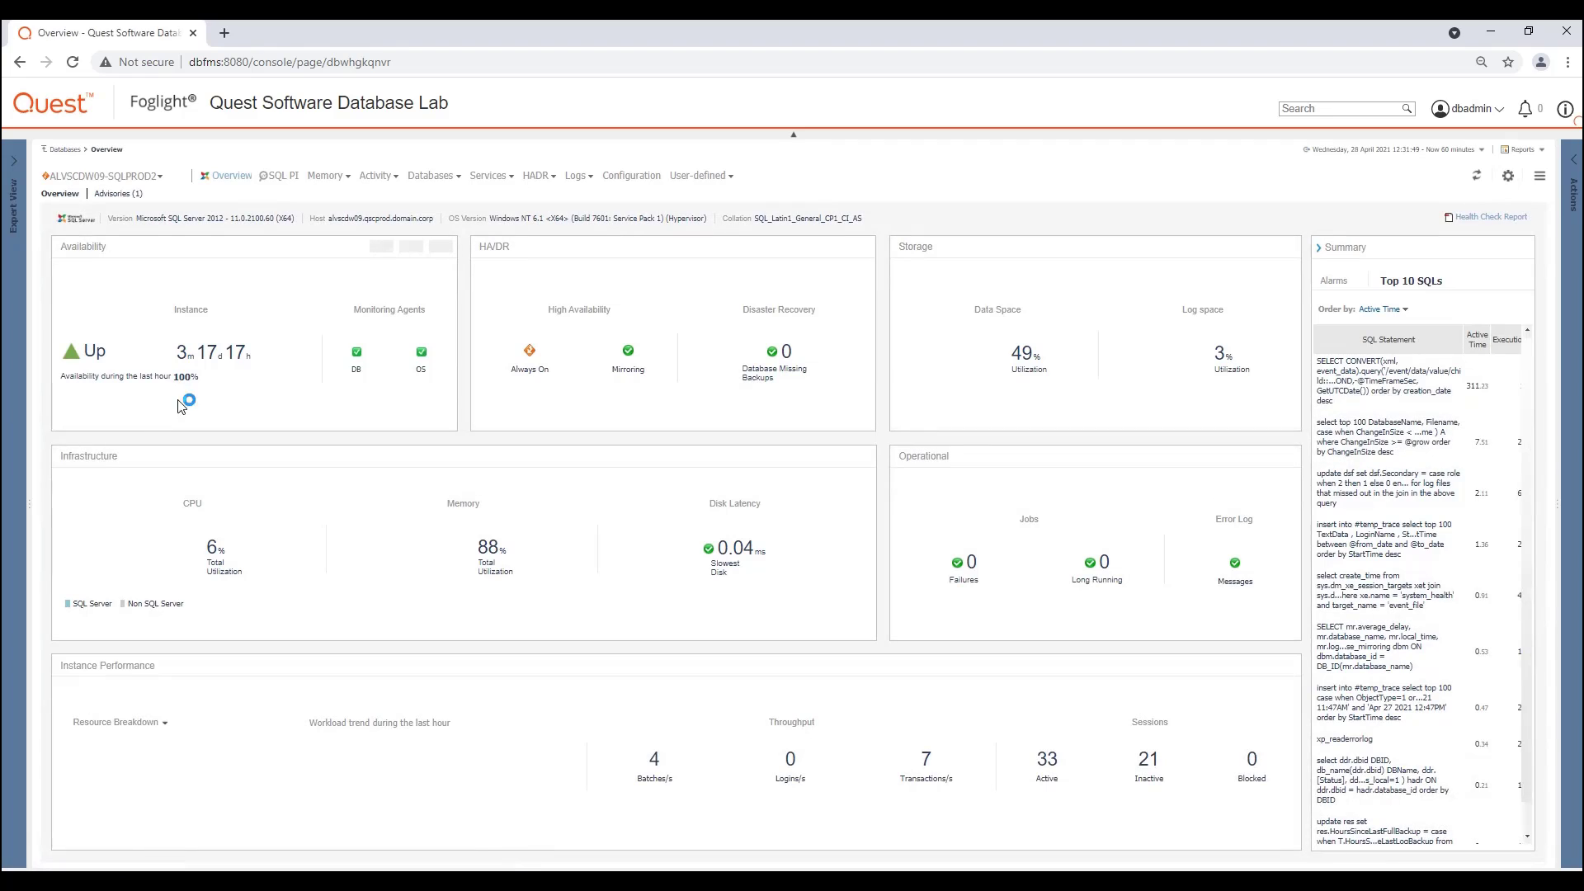
{"action": "left_click", "coordinate": [700, 175]}
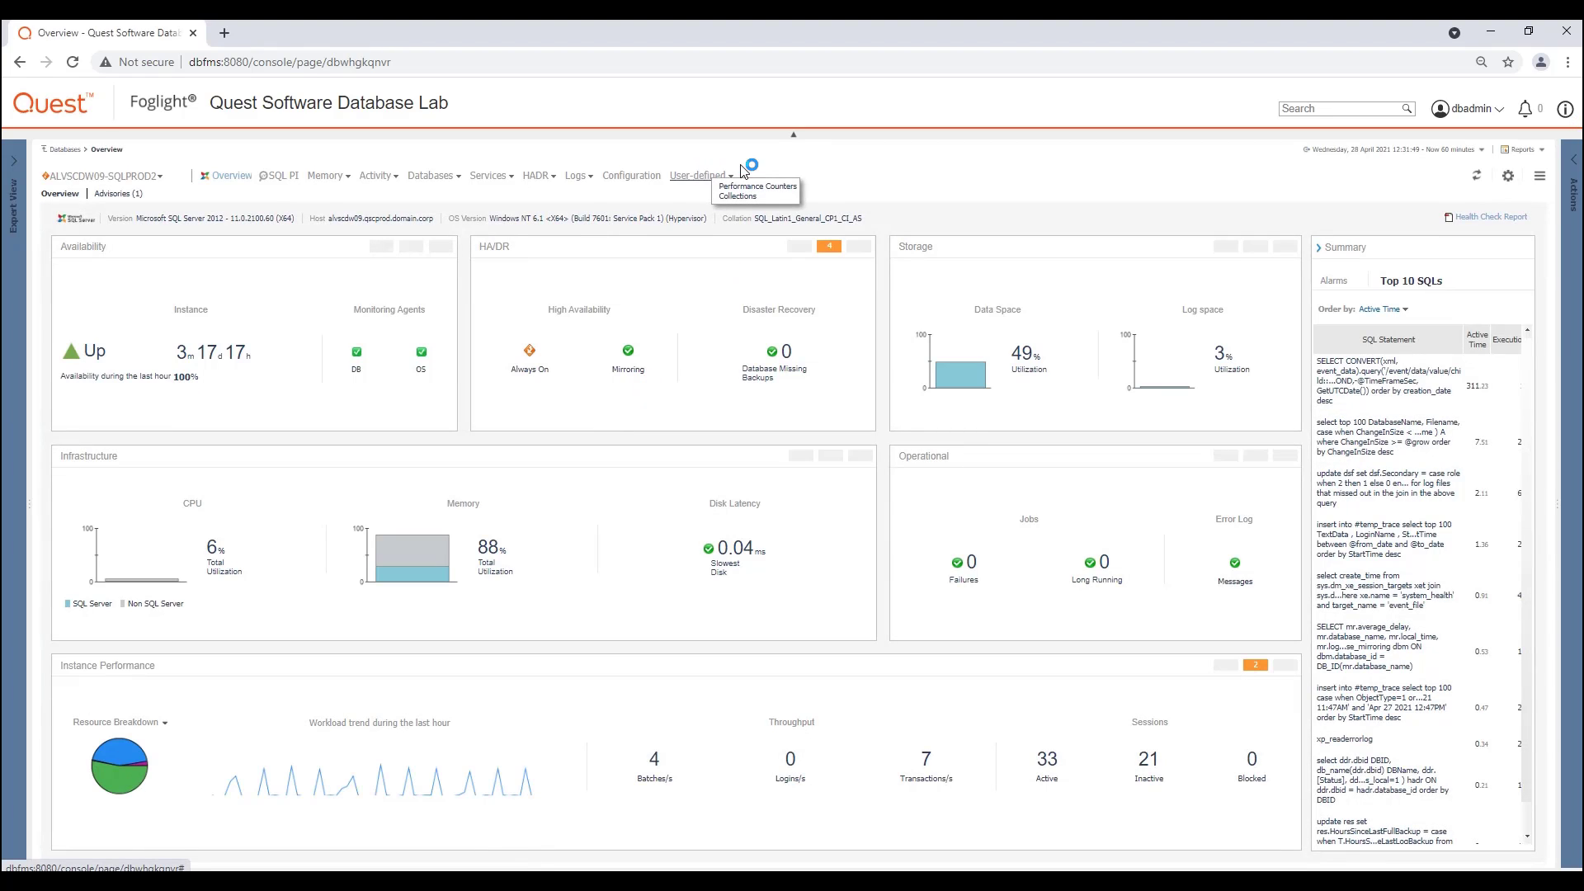
{"action": "left_click", "coordinate": [726, 190]}
{"action": "left_click", "coordinate": [748, 195]}
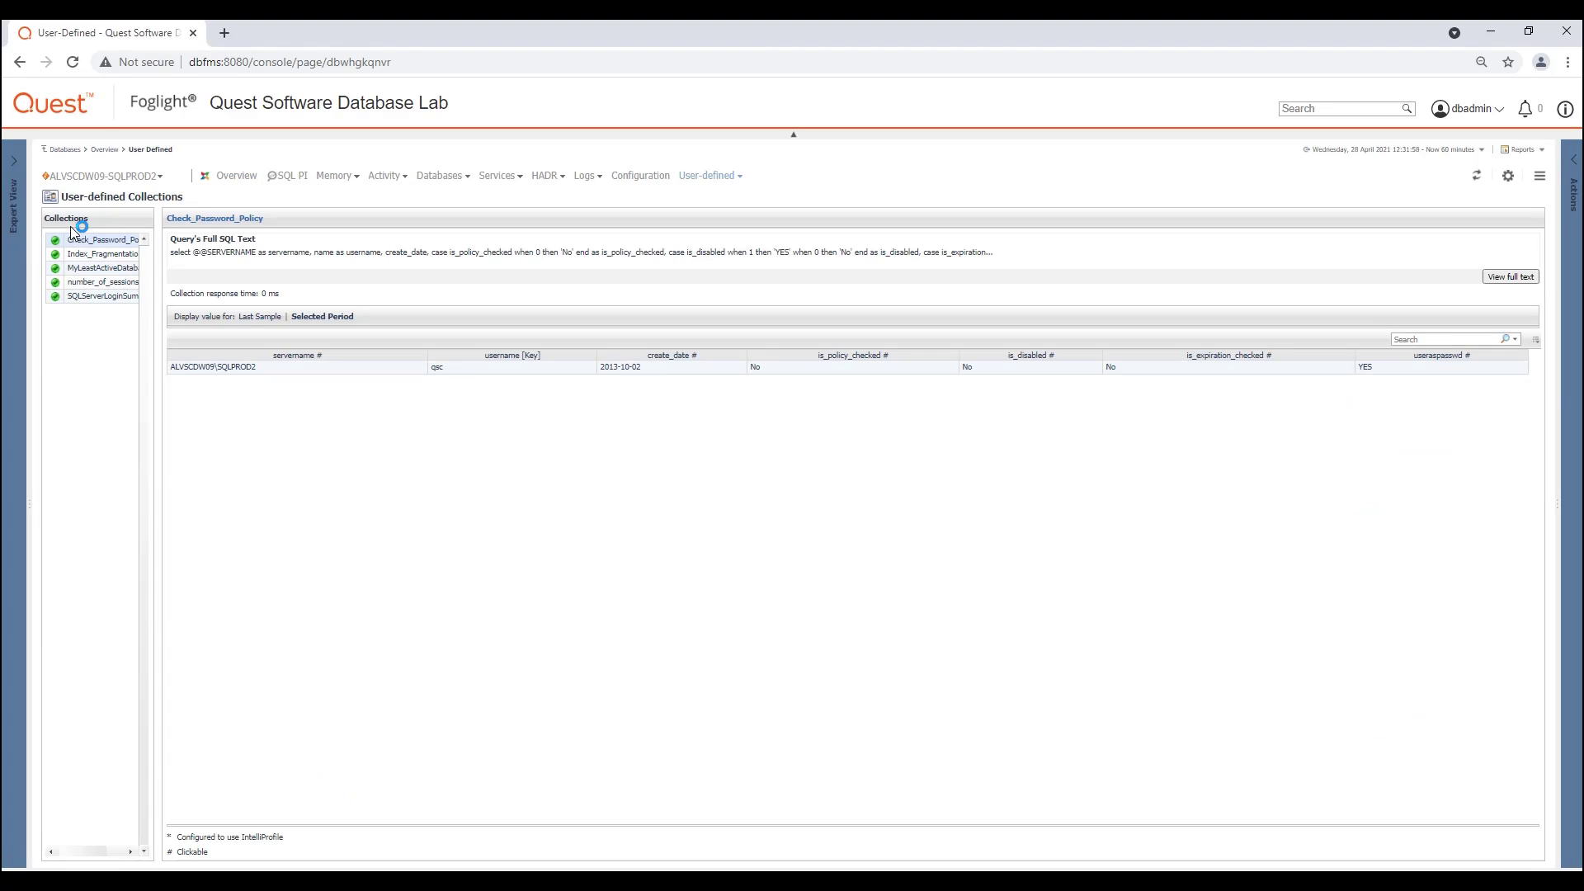
{"action": "left_click", "coordinate": [86, 296]}
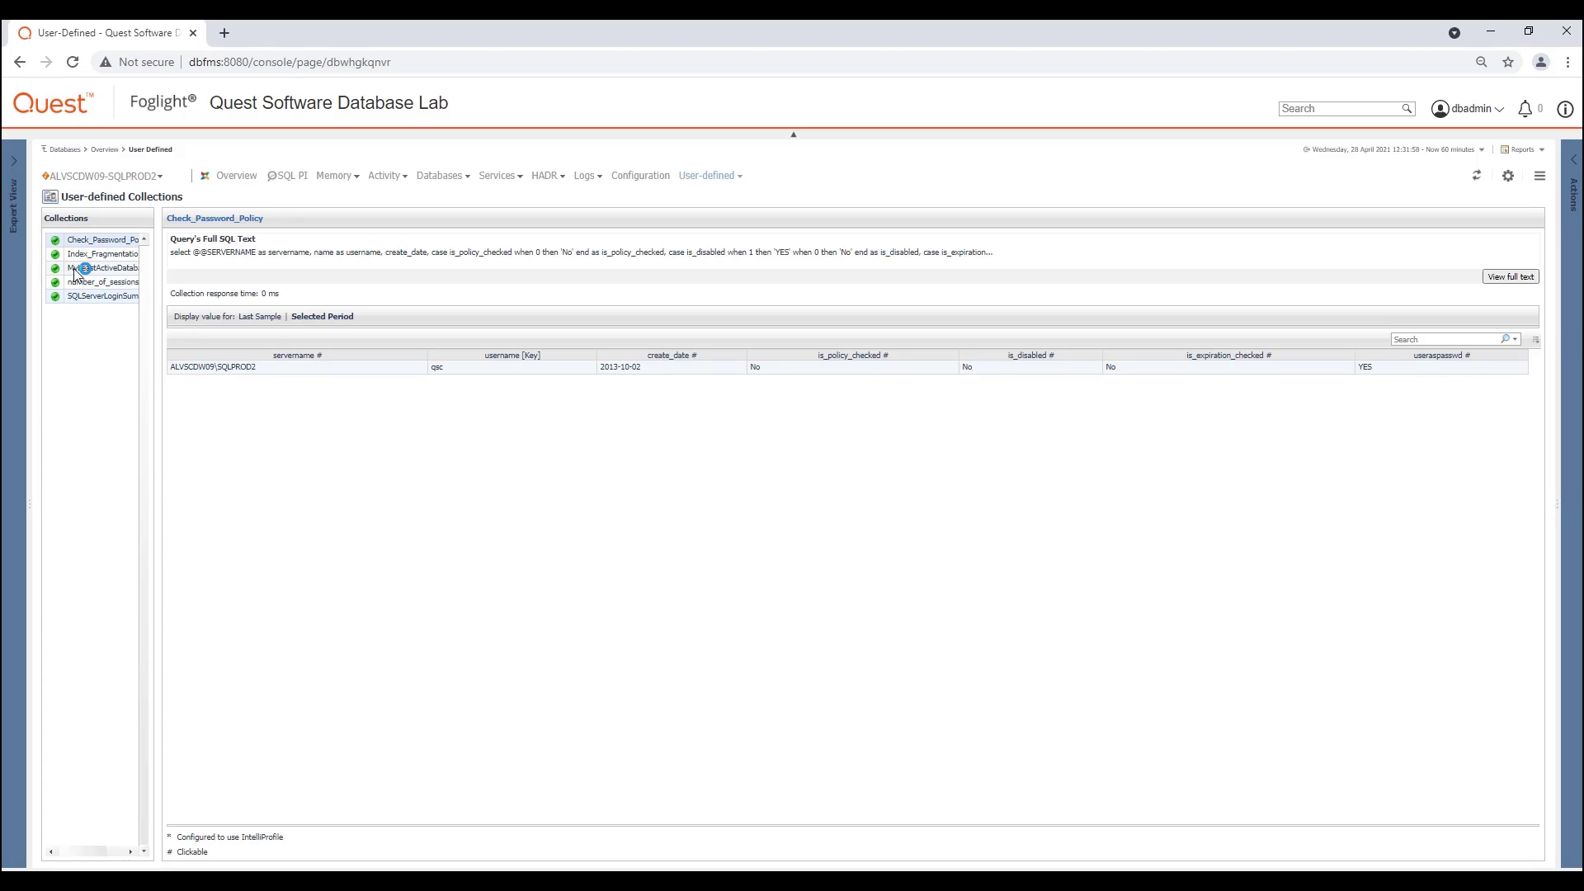